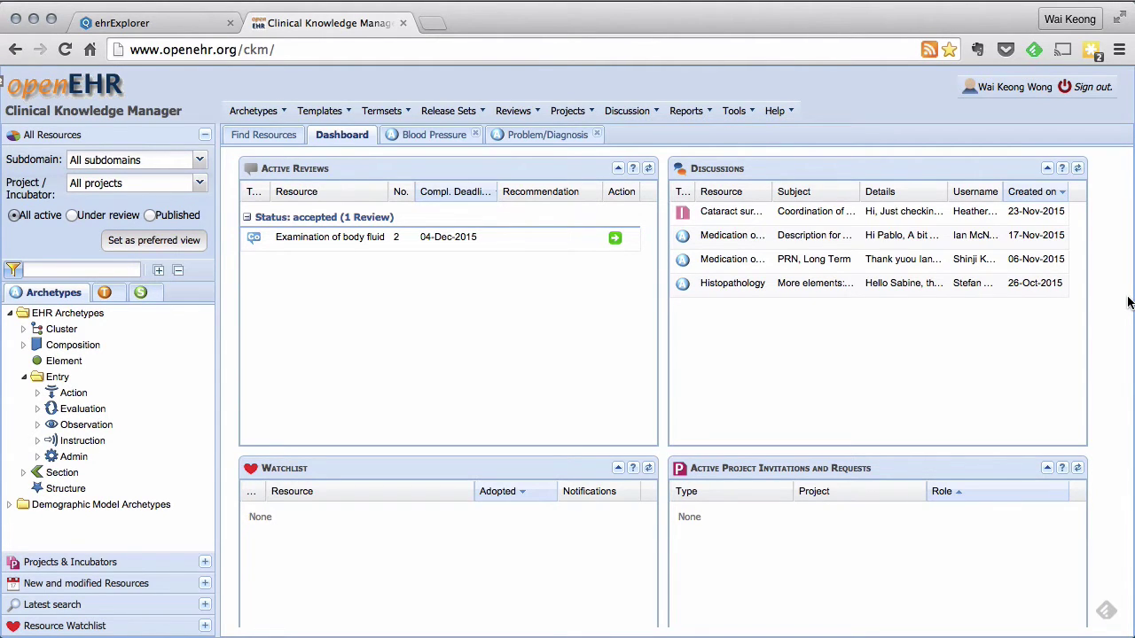
# Step: Examine the Blood Pressure archetype's attribution details and other contributors, and open the Problem/Diagnosis archetype
pyautogui.click(454, 135)
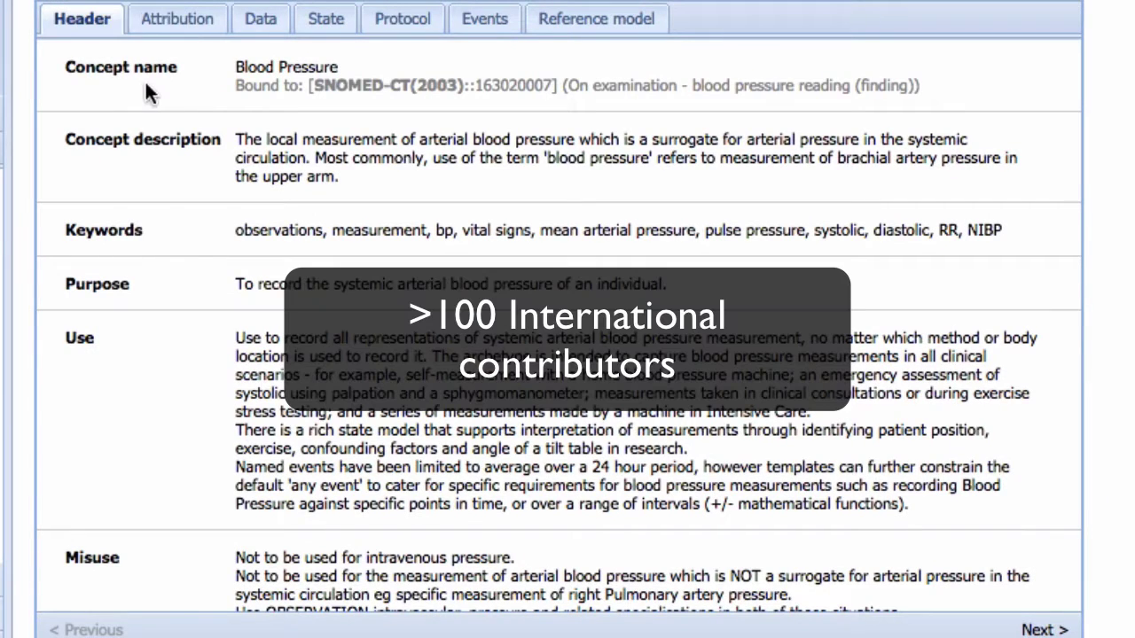
pyautogui.click(174, 24)
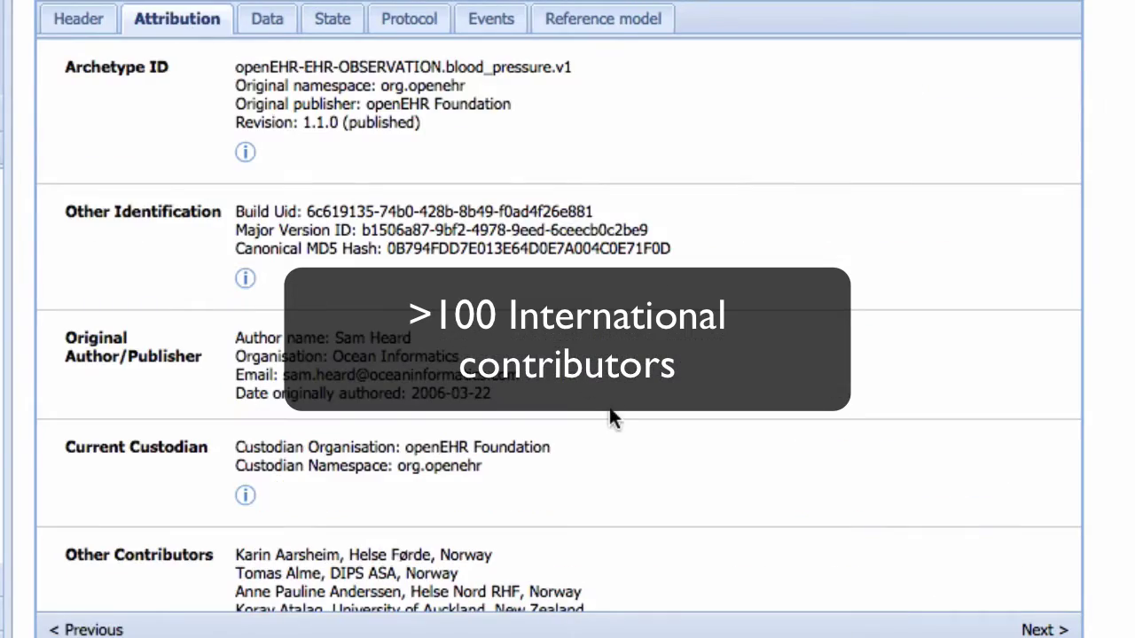
pyautogui.scroll(-8, 817, 432)
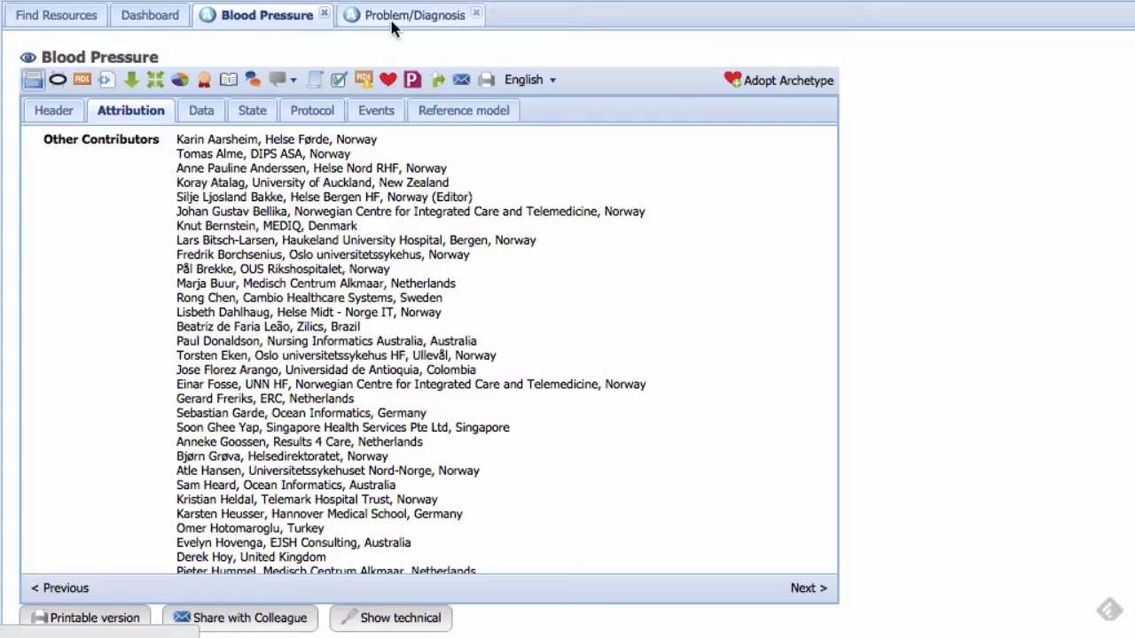
pyautogui.click(392, 20)
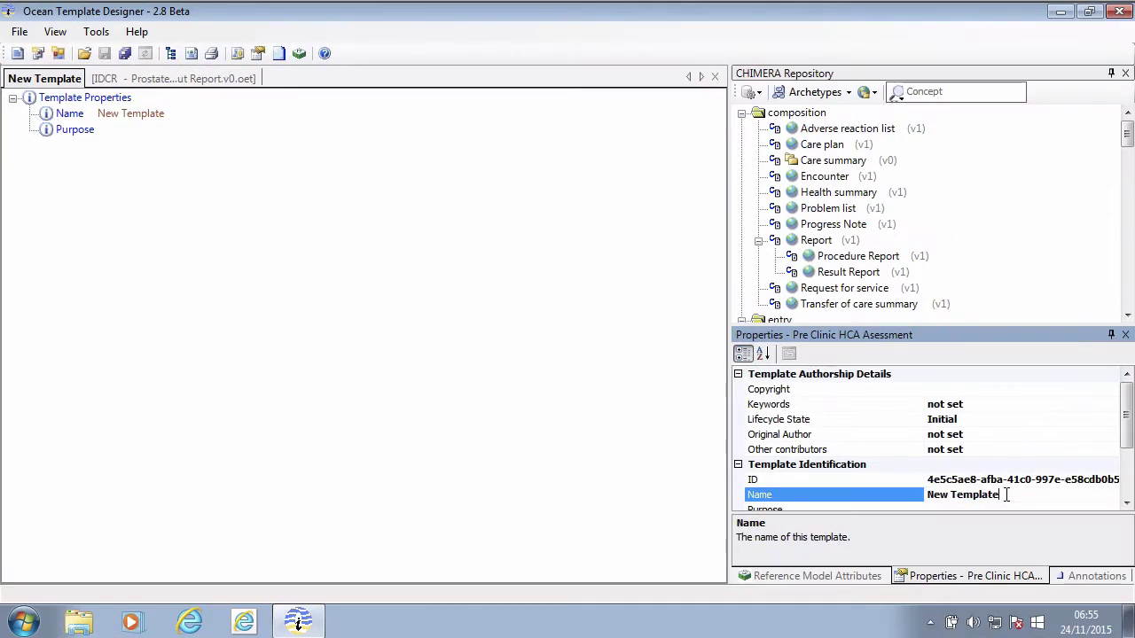
# Step: Name the new template "Pre Clinic HCA Assessment" in Ocean Template Designer
pyautogui.tripleClick(1006, 495)
pyautogui.write('Pre Cli')
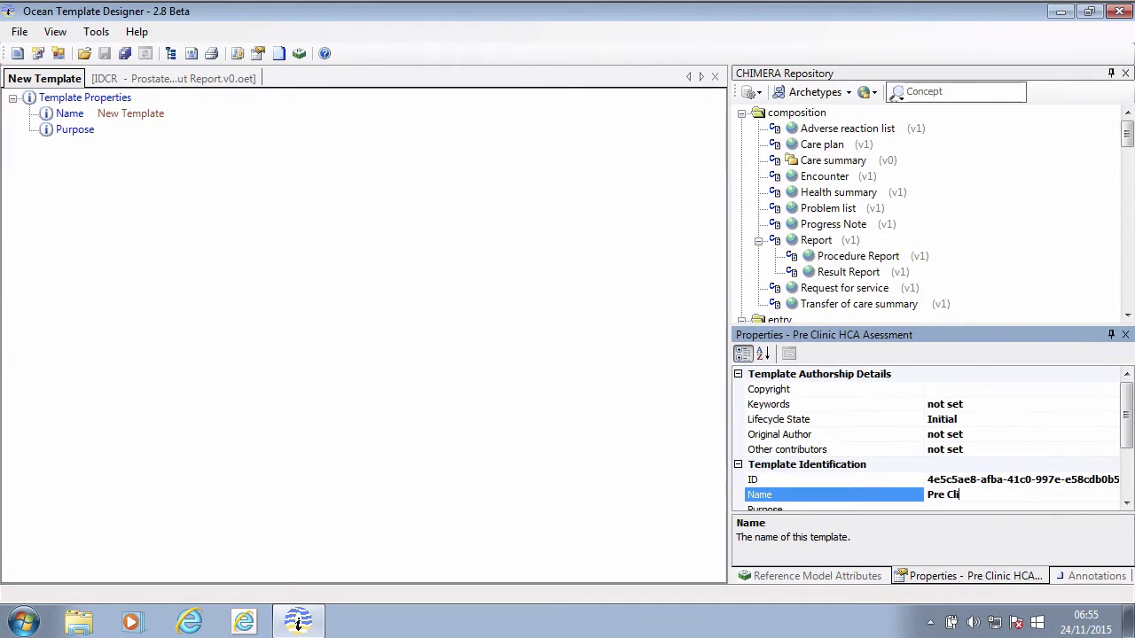
pyautogui.write('nic HCA Aess')
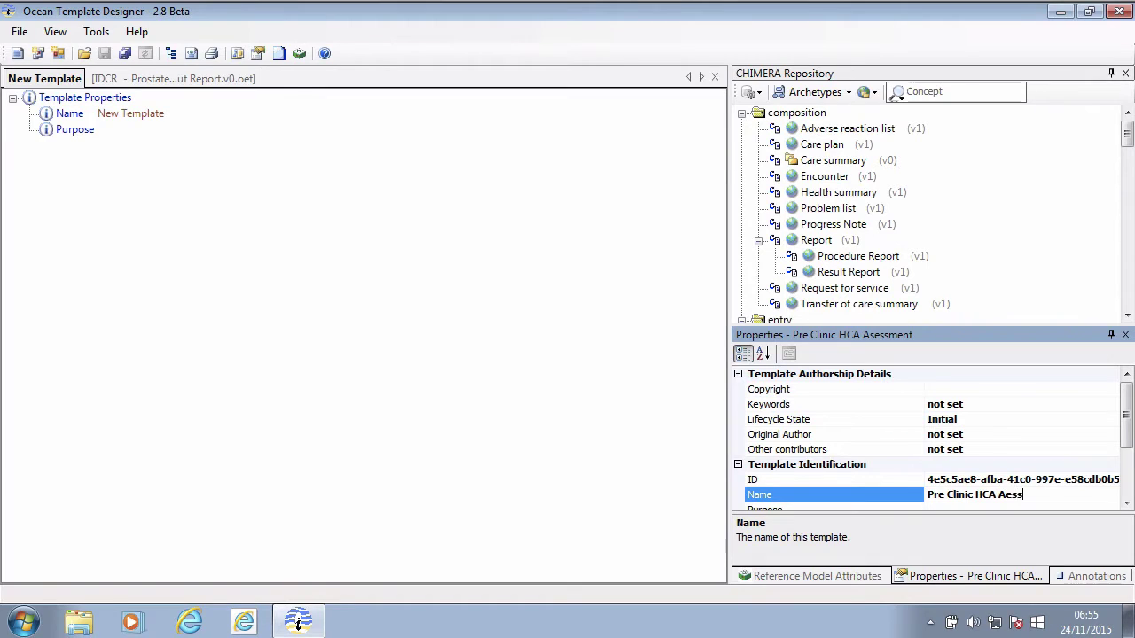
pyautogui.press('BackSpace')
pyautogui.press('BackSpace')
pyautogui.press('BackSpace')
pyautogui.write('ssessmen')
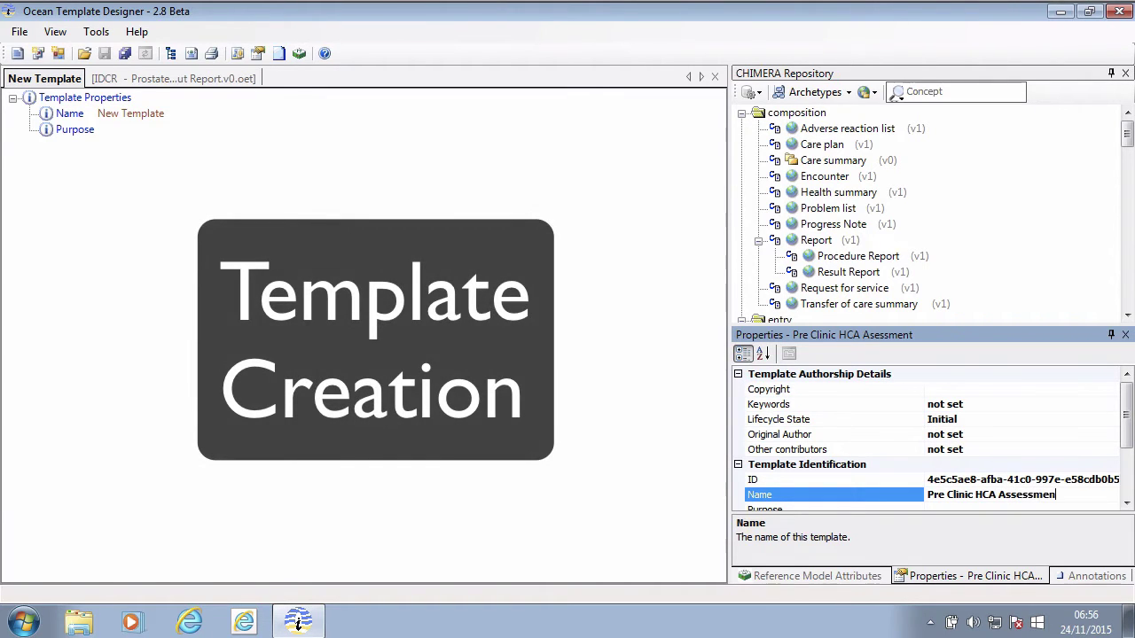
pyautogui.write('t')
pyautogui.press('Return')
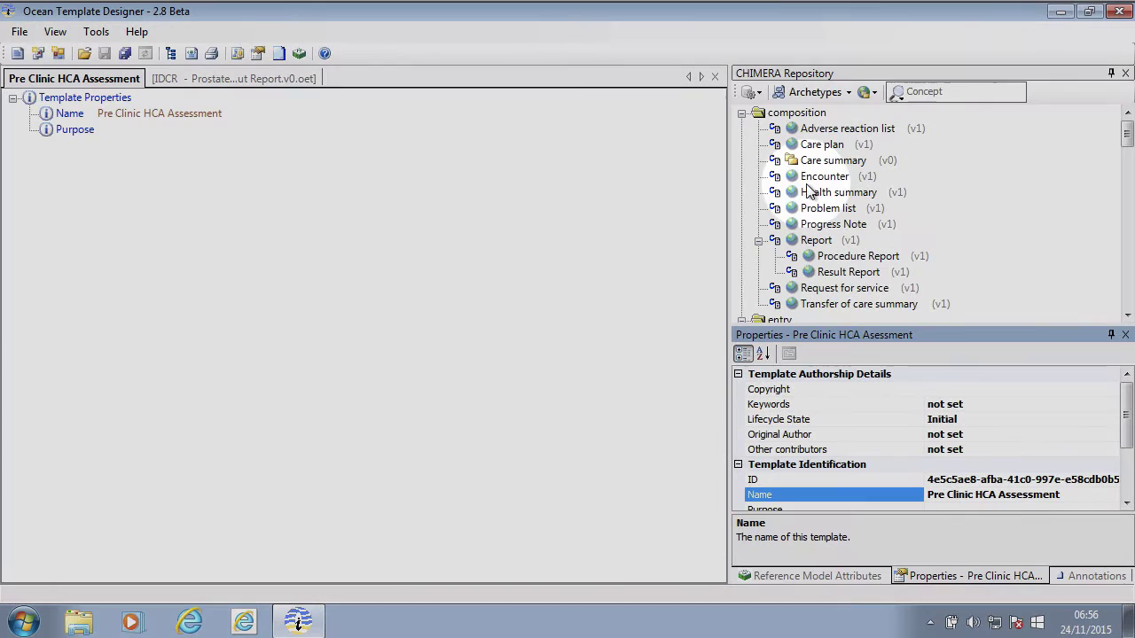
# Step: Add the Encounter composition archetype to the template and place the Blood Pressure observation, found by searching "blood pre", in its content
pyautogui.moveTo(825, 177); pyautogui.dragTo(193, 167)
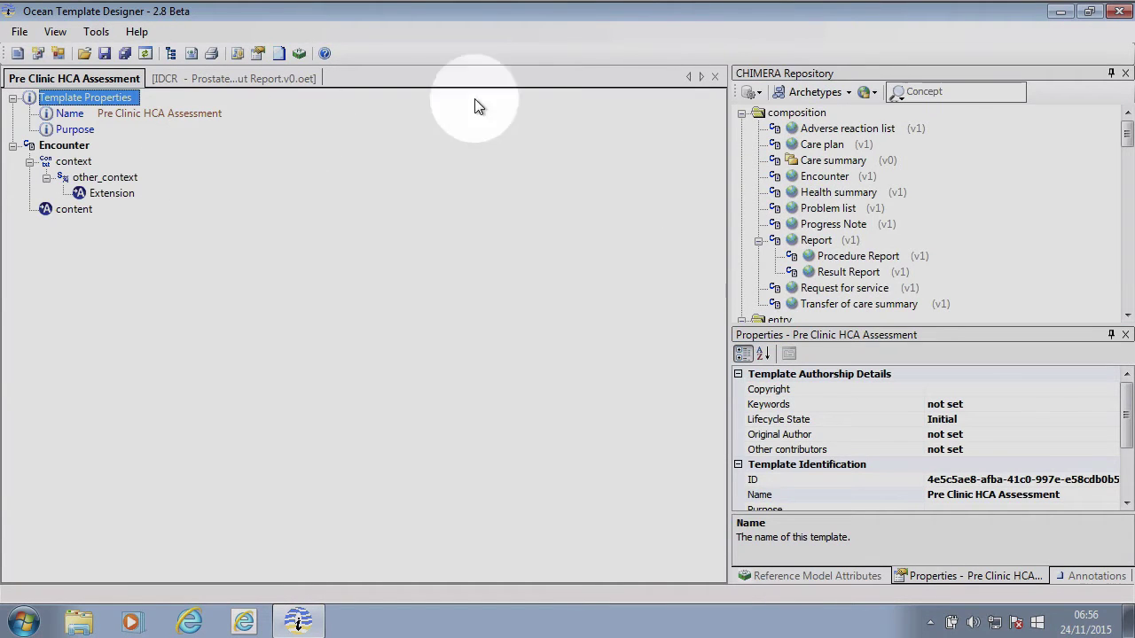
pyautogui.click(940, 92)
pyautogui.write('blood pre')
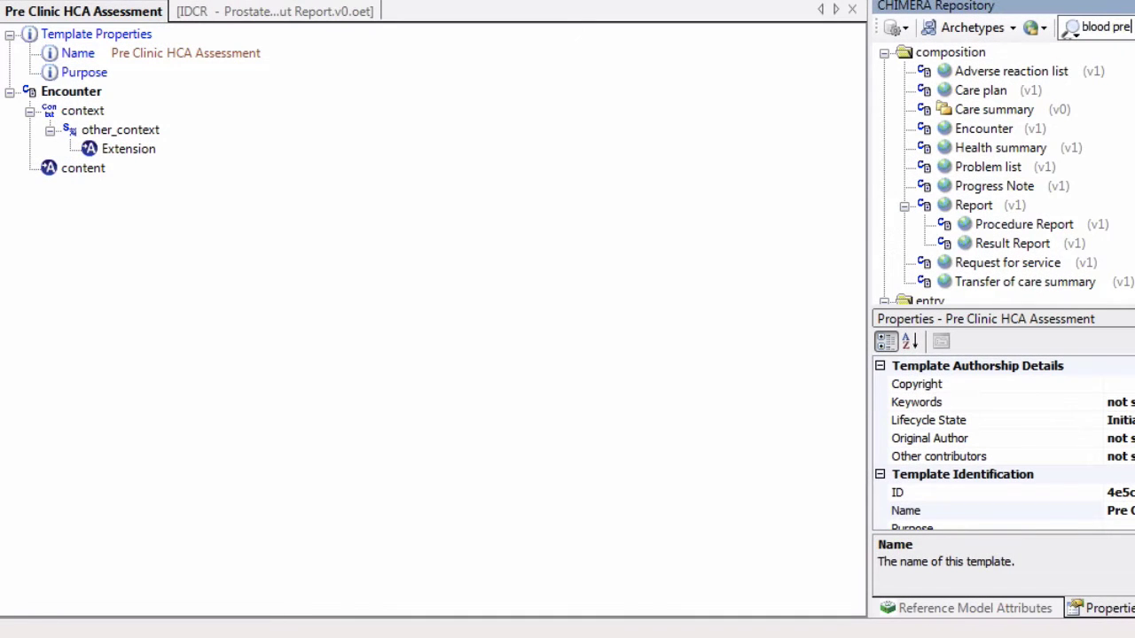
pyautogui.moveTo(972, 107); pyautogui.dragTo(107, 191)
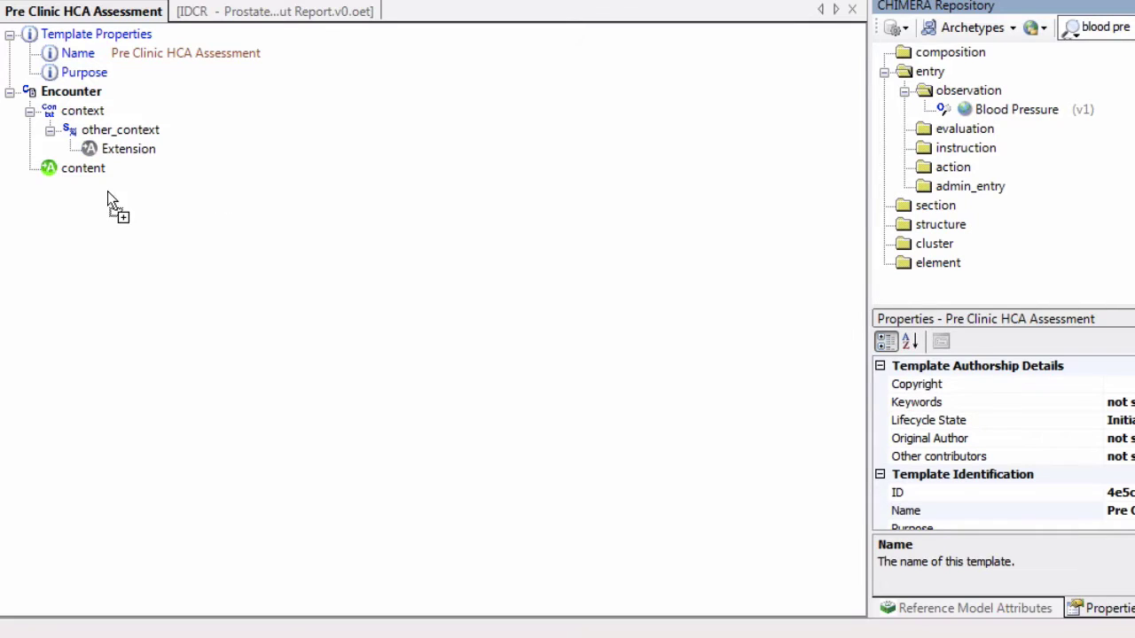
pyautogui.moveTo(50, 169); pyautogui.dragTo(51, 171)
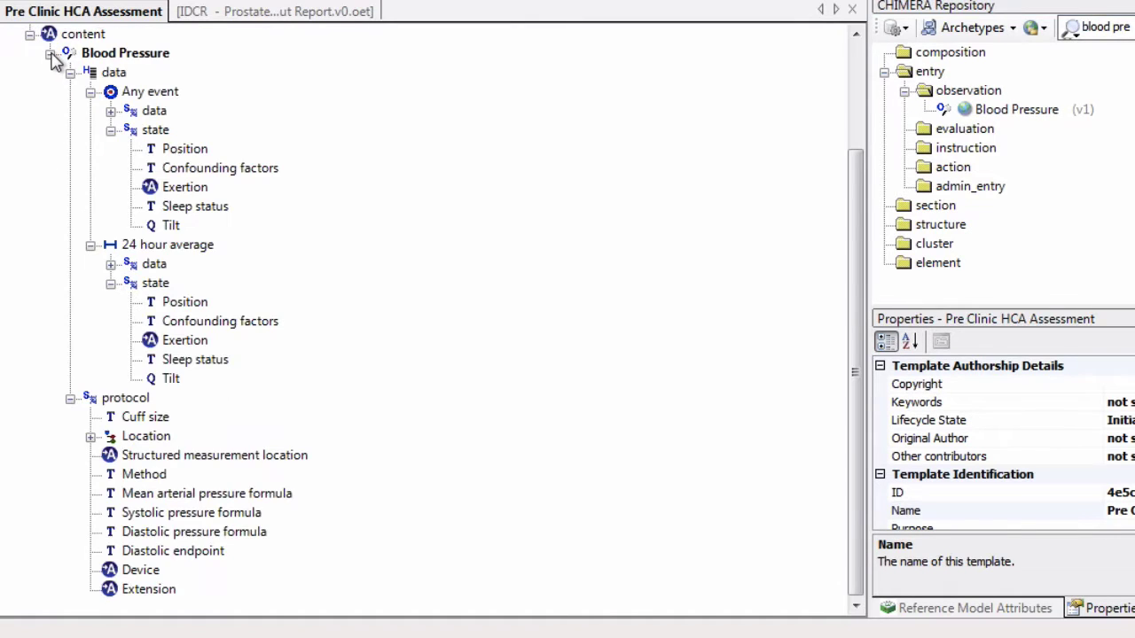
# Step: Search the repository for "resp" and add the Respirations observation to the Encounter's content
pyautogui.click(1099, 27)
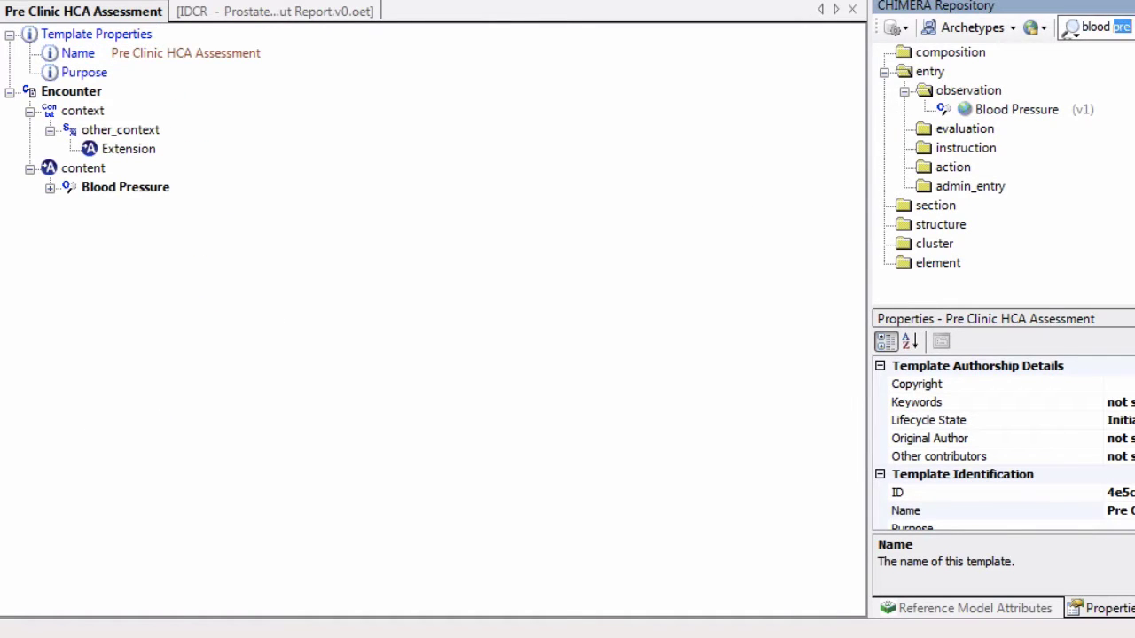
pyautogui.press('BackSpace')
pyautogui.press('BackSpace')
pyautogui.press('BackSpace')
pyautogui.press('BackSpace')
pyautogui.press('BackSpace')
pyautogui.press('BackSpace')
pyautogui.press('BackSpace')
pyautogui.press('BackSpace')
pyautogui.press('BackSpace')
pyautogui.write('resp')
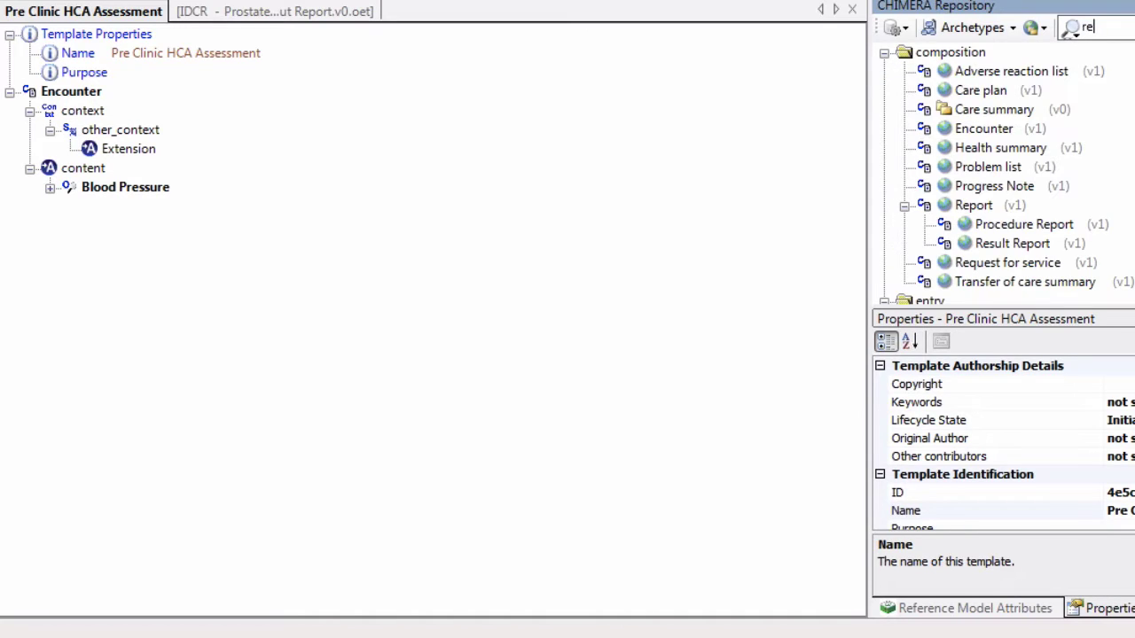
pyautogui.moveTo(967, 107); pyautogui.dragTo(53, 174)
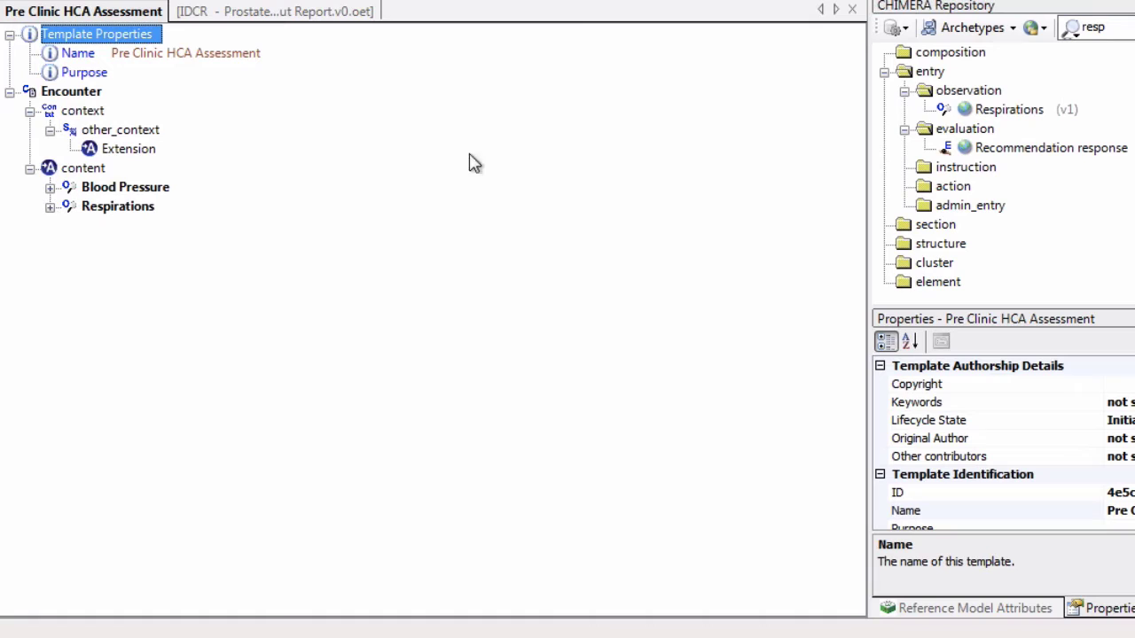
# Step: Search the repository for "pulse", add the Pulse/Heart beat observation to the Encounter's content and collapse its node
pyautogui.hotkey('ctrl', 'a')
pyautogui.press('BackSpace')
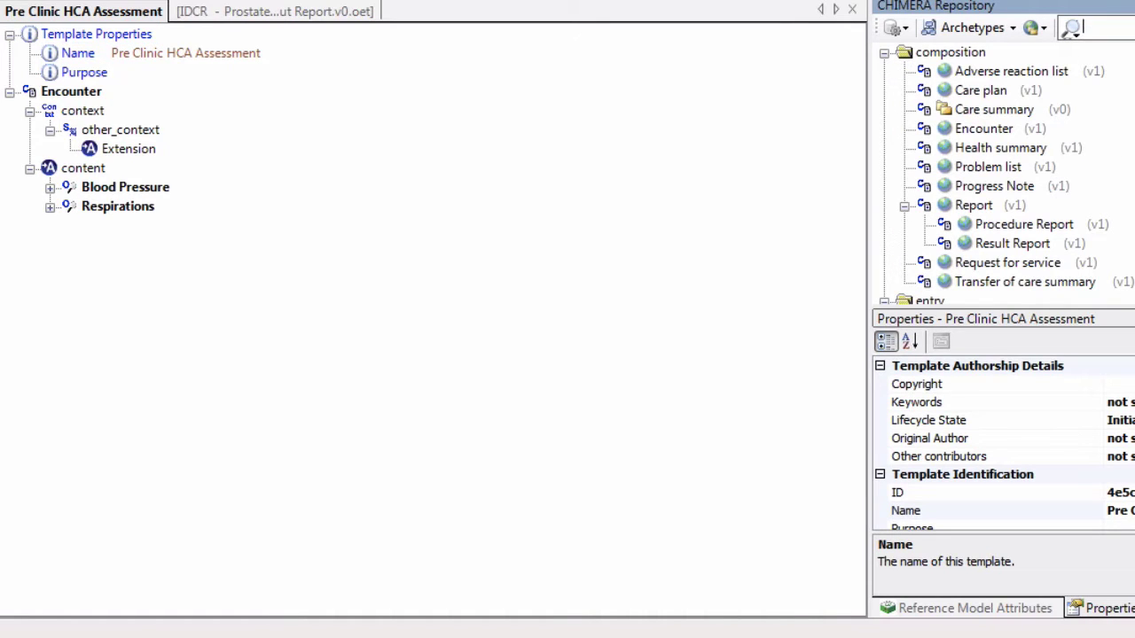
pyautogui.write('pulse')
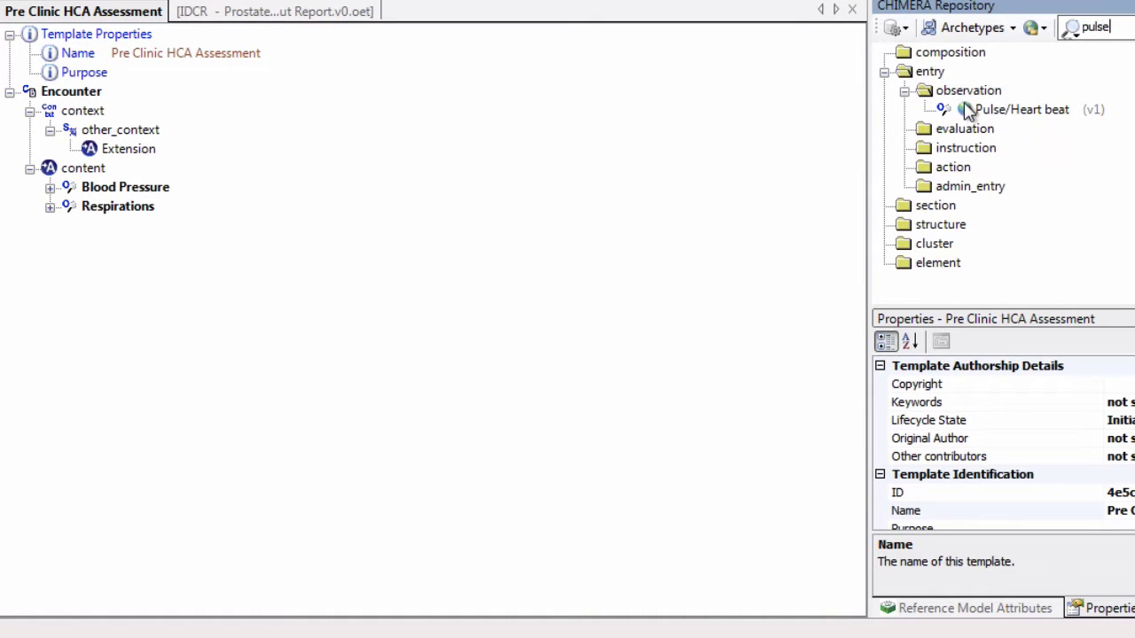
pyautogui.moveTo(962, 108); pyautogui.dragTo(368, 183)
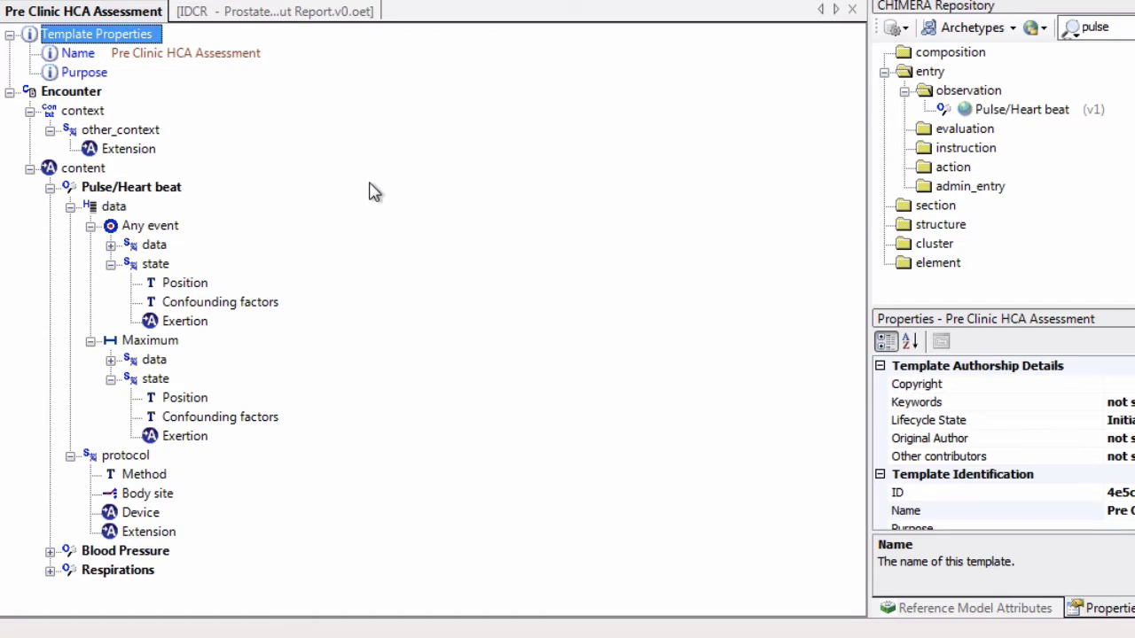
pyautogui.click(49, 188)
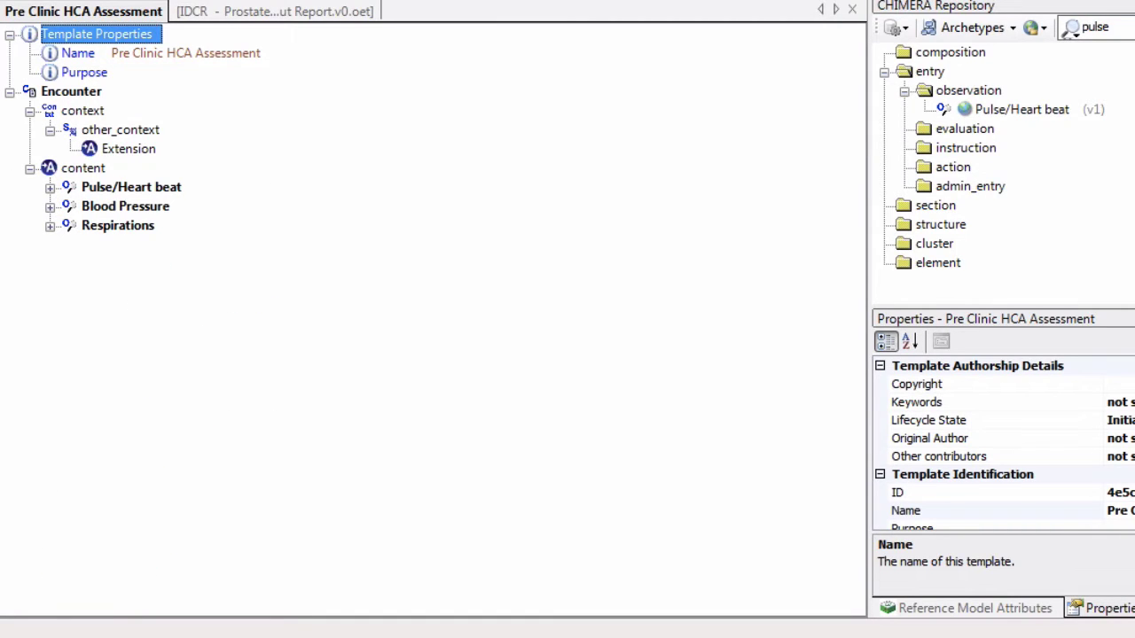
# Step: Search the repository for "weight" and add the Body weight observation to the Encounter's content
pyautogui.click(1071, 28)
pyautogui.click(1099, 26)
pyautogui.write('weight')
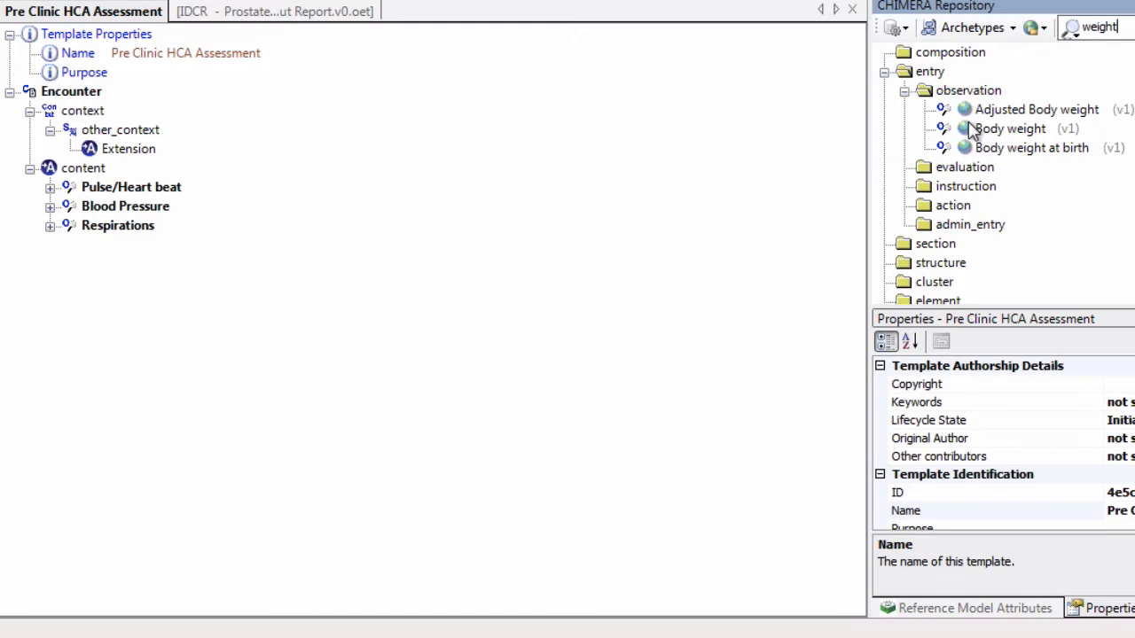
pyautogui.moveTo(973, 128); pyautogui.dragTo(288, 168)
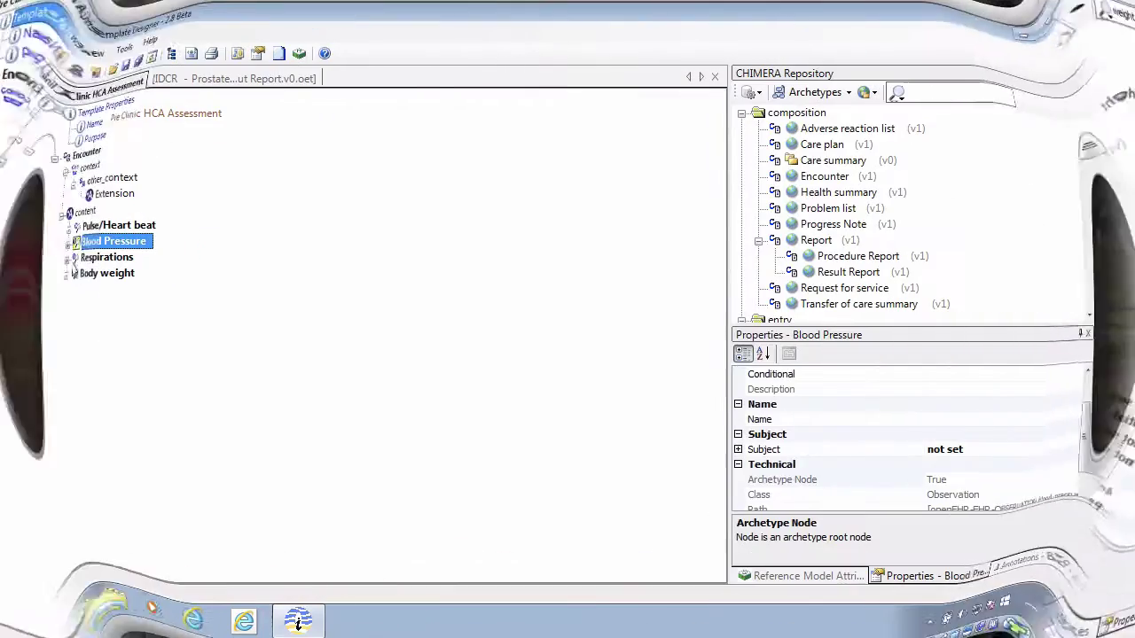
# Step: Set Mean arterial pressure, Pulse pressure and Comment in Blood Pressure's Any event data to zero occurrence
pyautogui.press('Right')
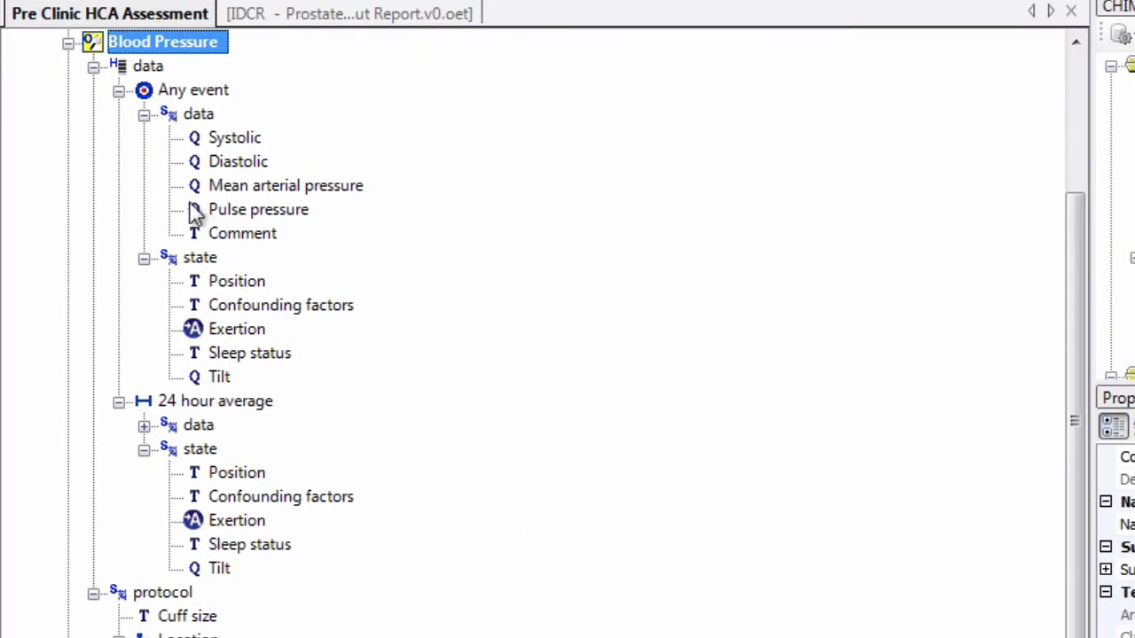
pyautogui.rightClick(266, 195)
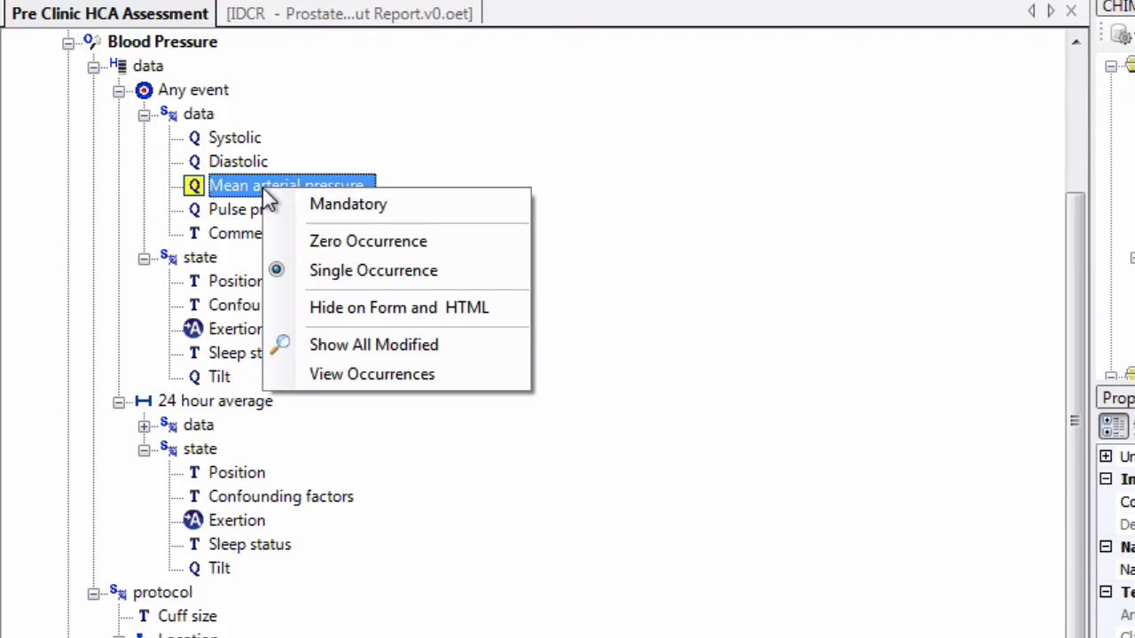
pyautogui.click(307, 247)
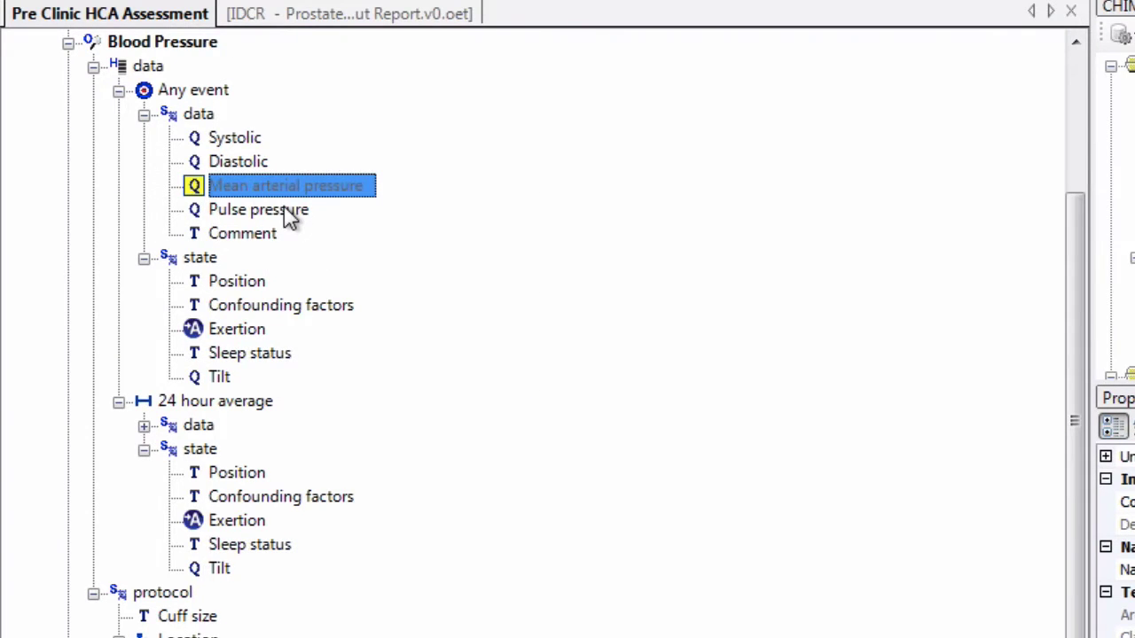
pyautogui.rightClick(287, 211)
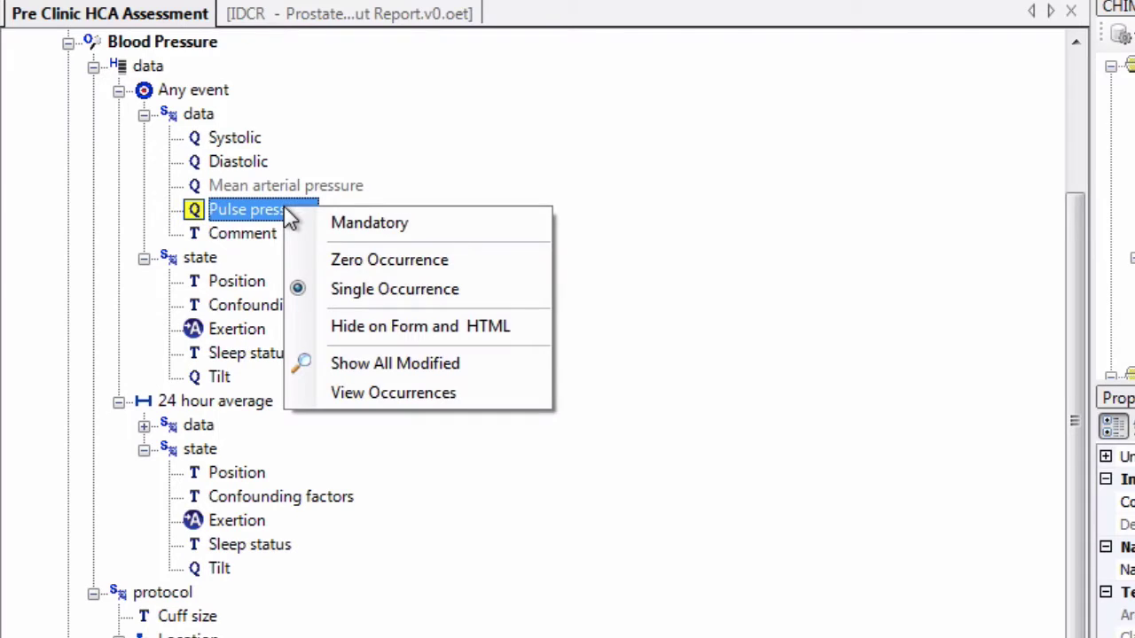
pyautogui.click(336, 262)
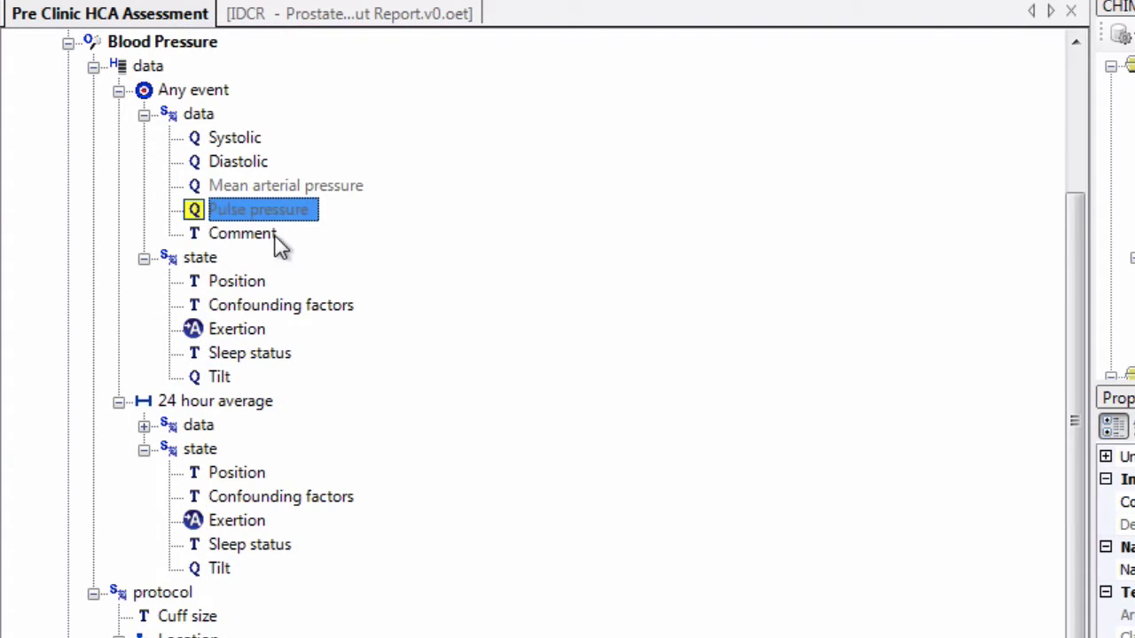
pyautogui.rightClick(259, 241)
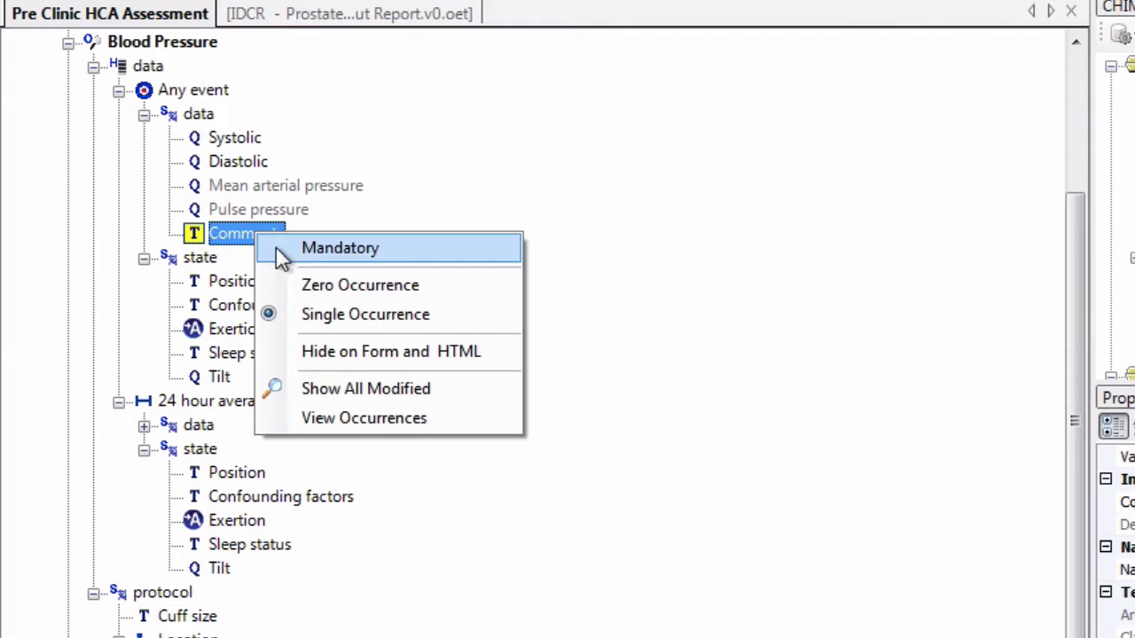
pyautogui.click(307, 284)
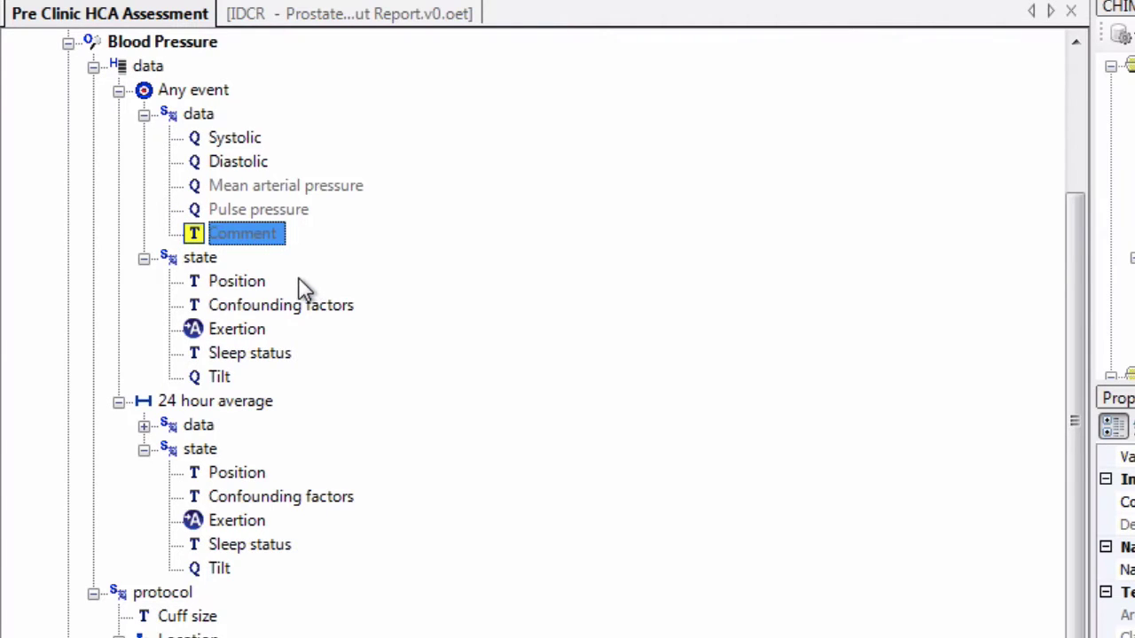
pyautogui.rightClick(258, 280)
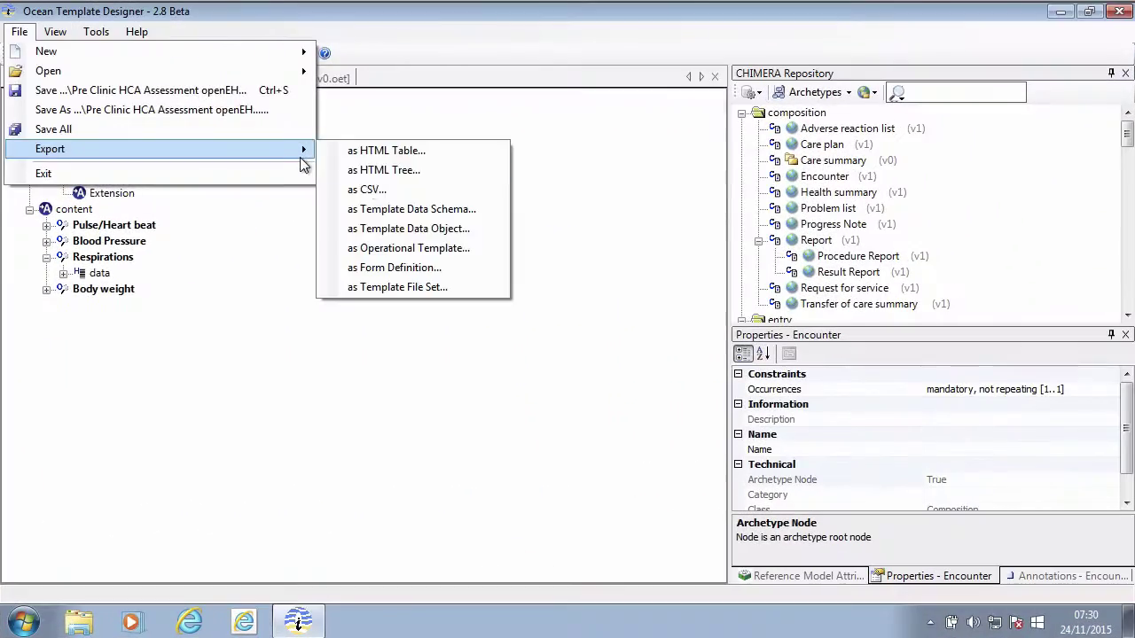
# Step: Export the template as an operational template and switch to ehrExplorer in the browser
pyautogui.click(415, 248)
pyautogui.click(707, 434)
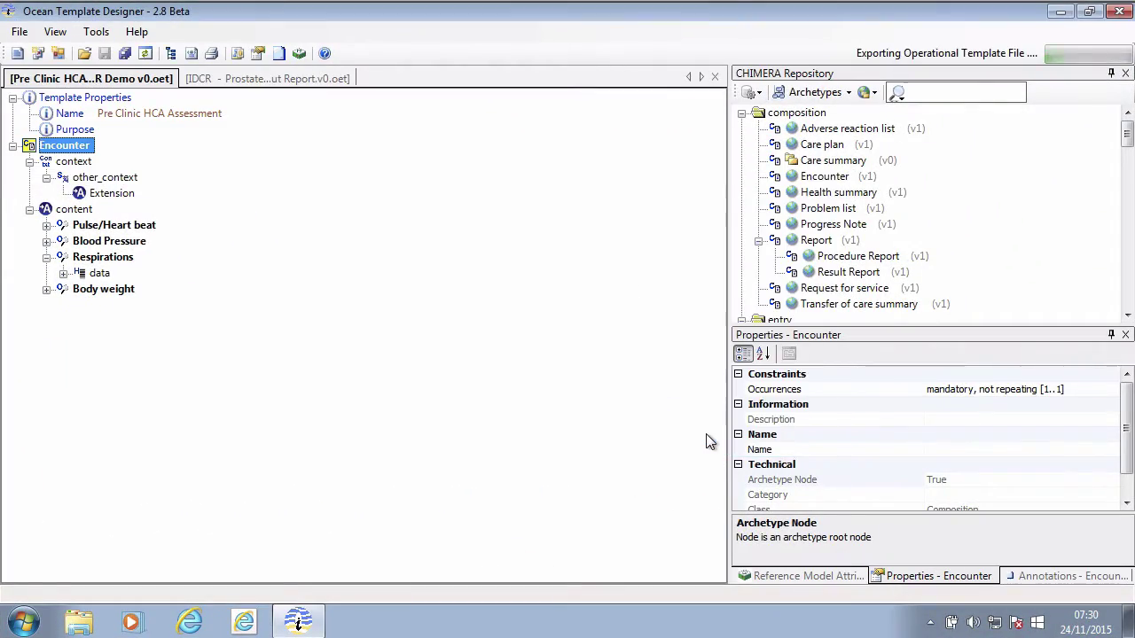
pyautogui.hotkey('ctrl', 'Up')
pyautogui.click(335, 461)
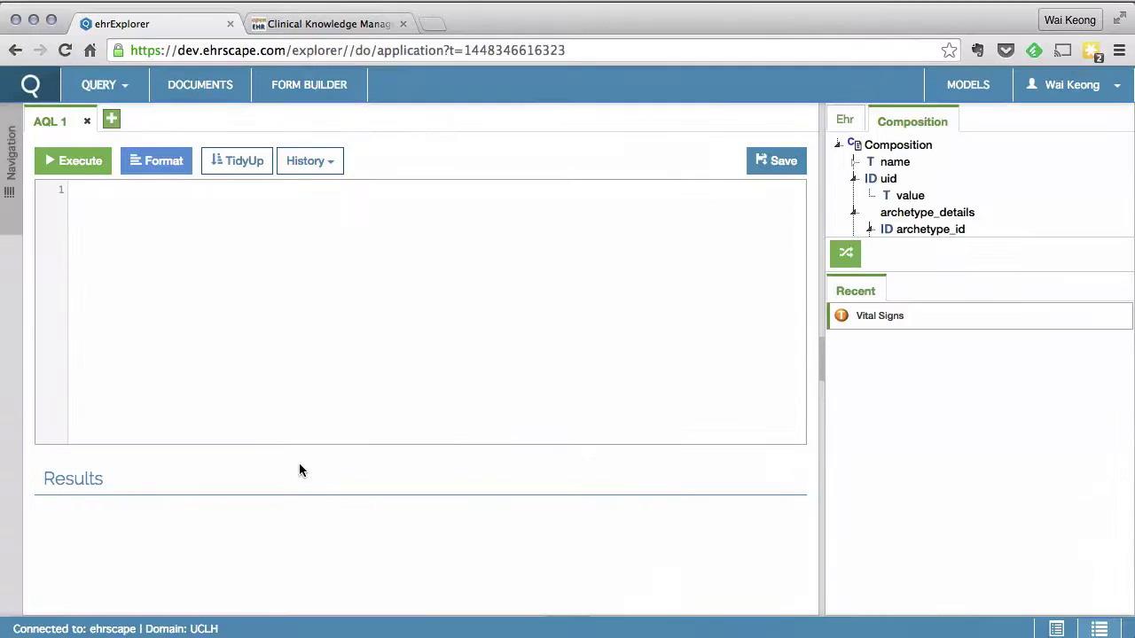
# Step: Import the Pre Clinic HCA Assessment openEHR Demo v0.opt file into the clinical models' templates
pyautogui.click(968, 84)
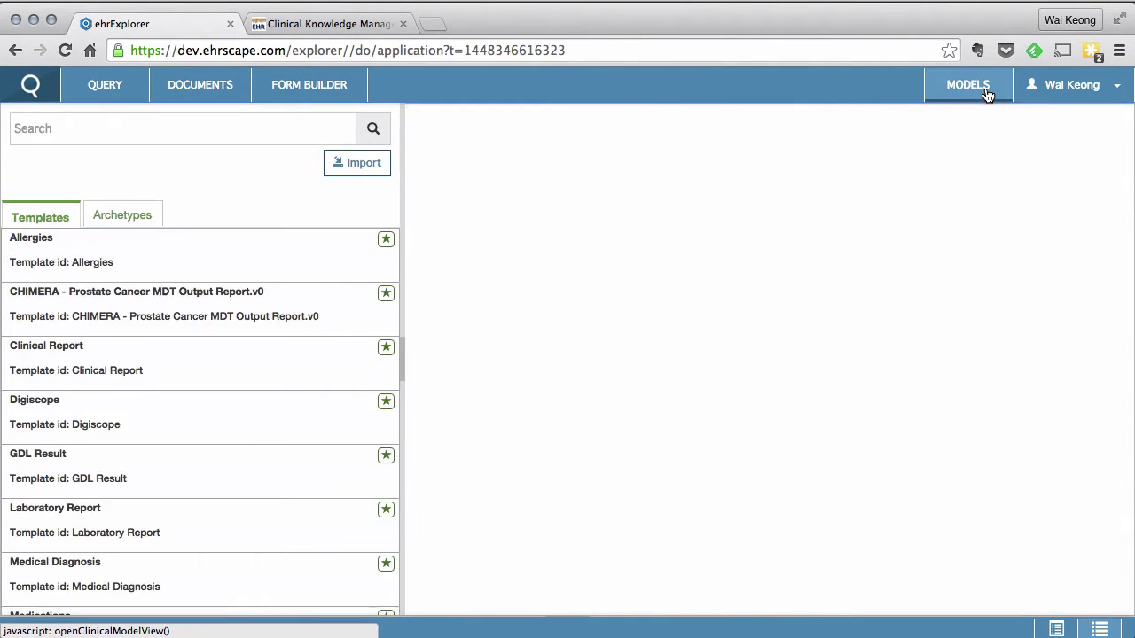
pyautogui.click(381, 164)
pyautogui.click(590, 326)
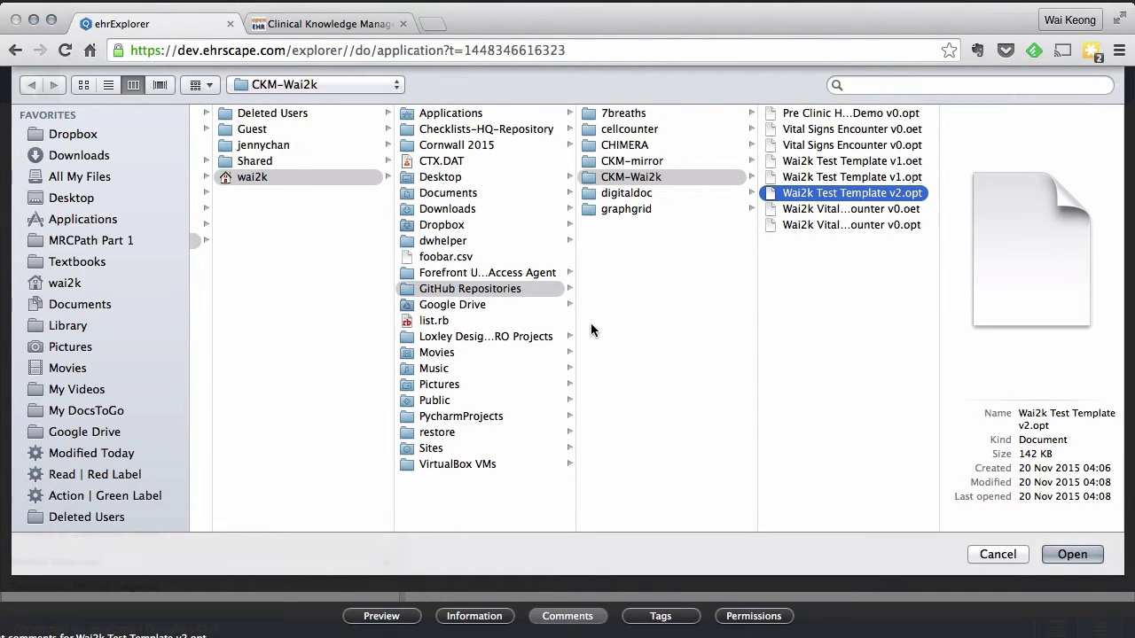
pyautogui.click(802, 117)
pyautogui.click(1064, 555)
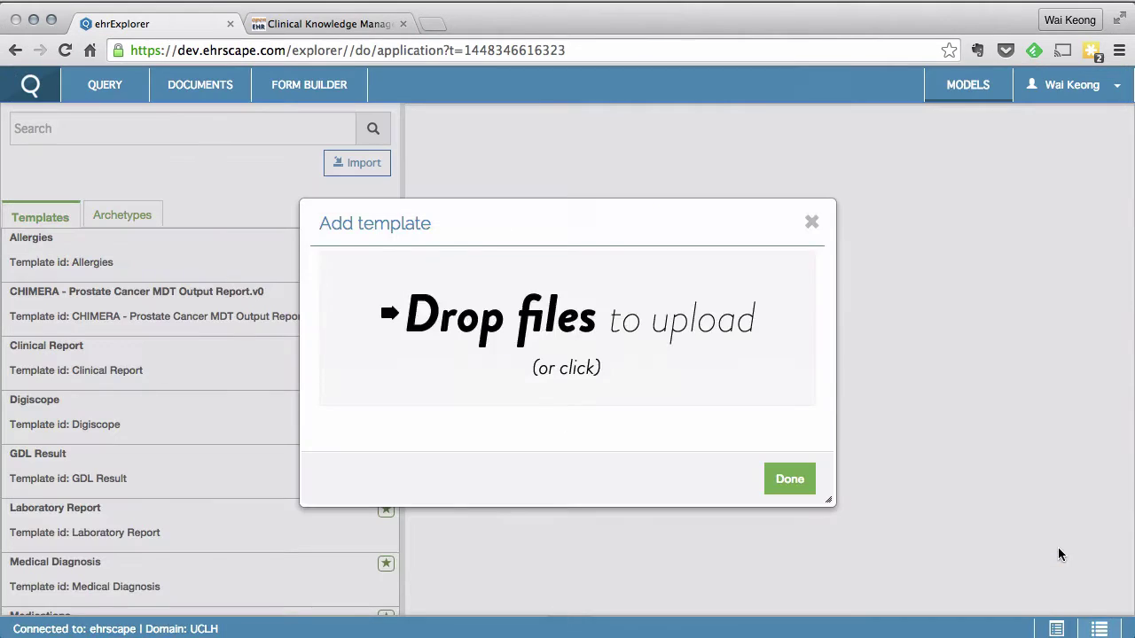
pyautogui.click(803, 492)
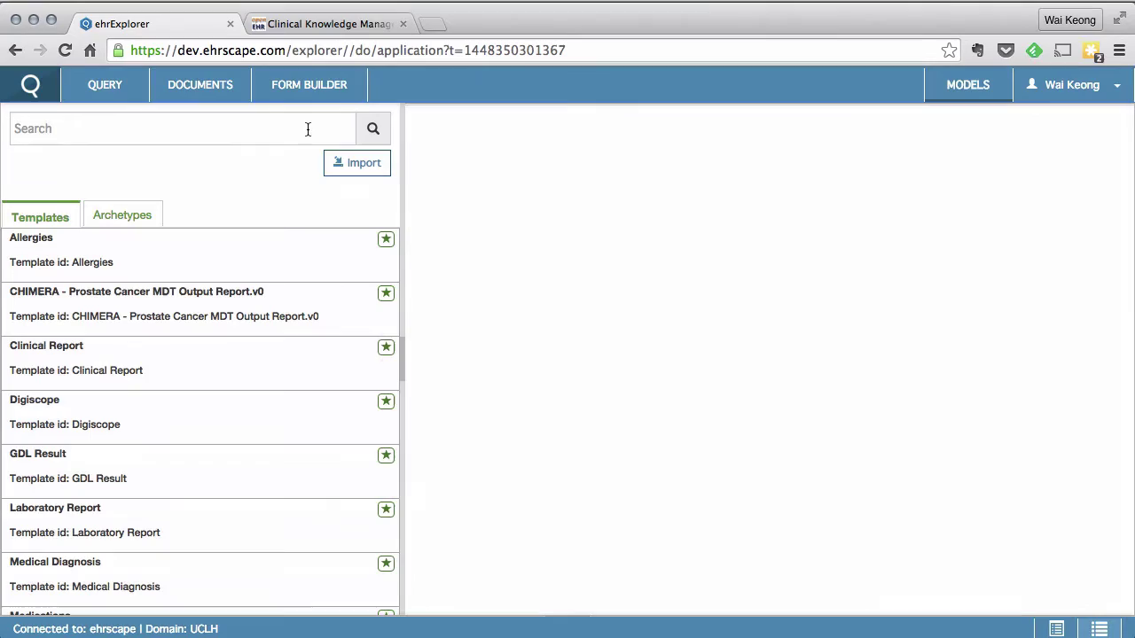
# Step: Search the models for "hca" and open the Pre Clinic HCA Assessment openEHR Demo v0 template
pyautogui.click(307, 130)
pyautogui.write('hca')
pyautogui.click(133, 239)
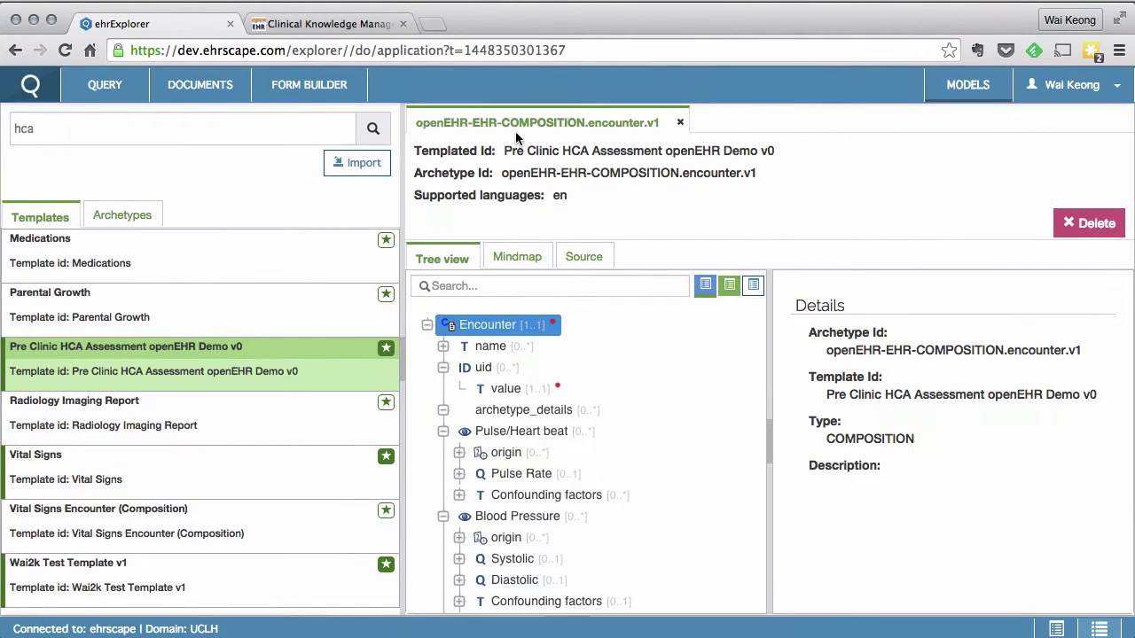
# Step: Start a new form with a 1x1 layout in the form builder, based on the Pre Clinic HCA Assessment openEHR Demo v0 template
pyautogui.click(341, 86)
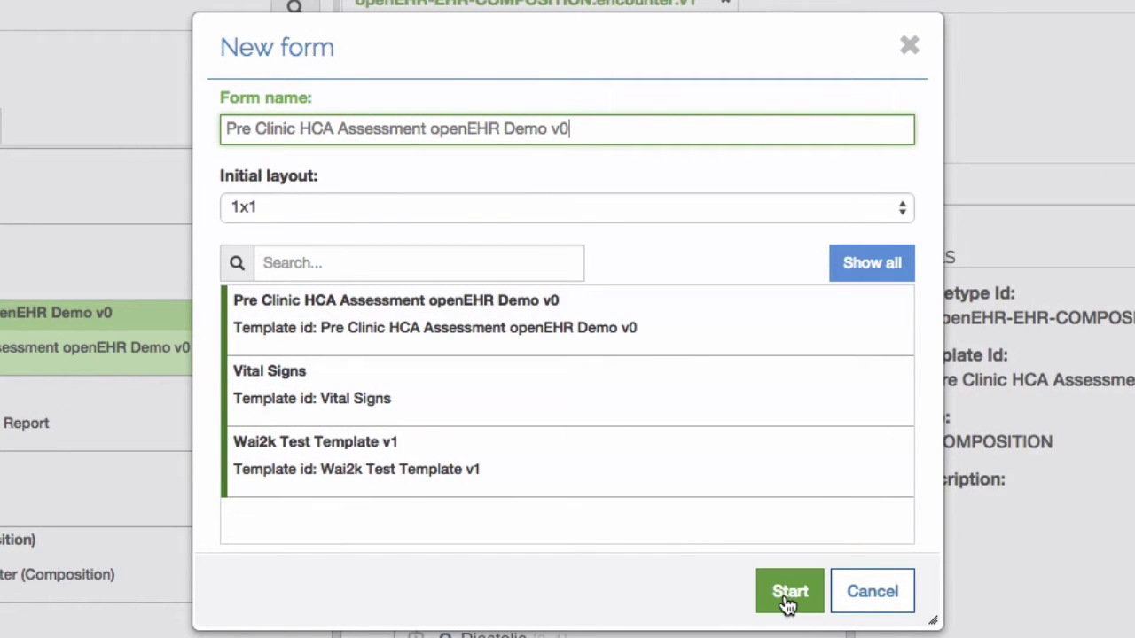
pyautogui.click(684, 335)
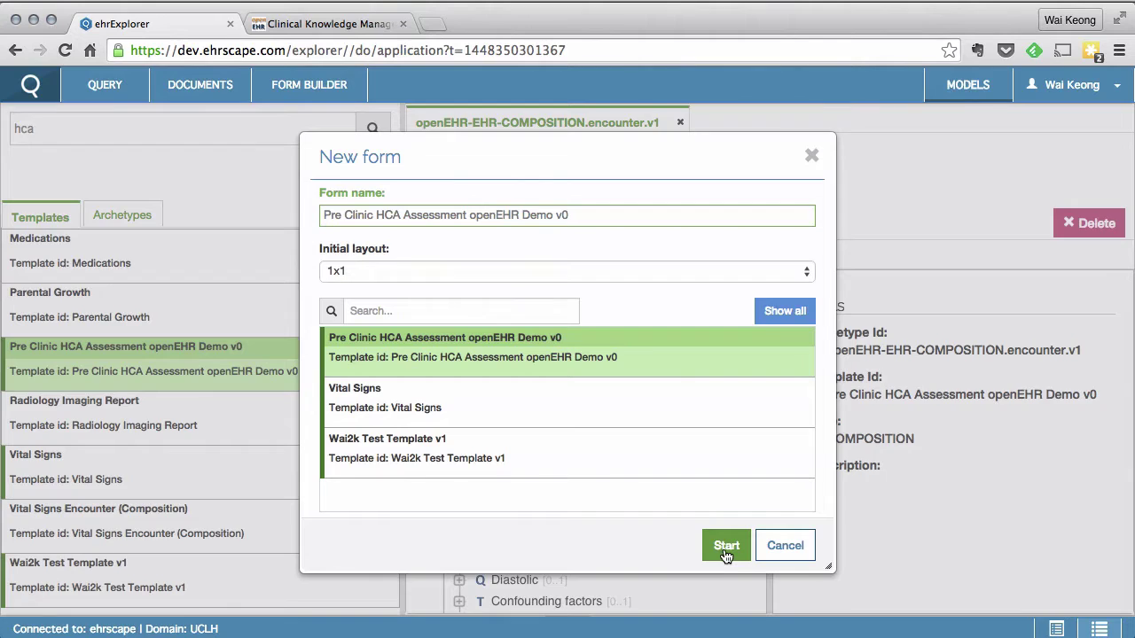
pyautogui.click(789, 598)
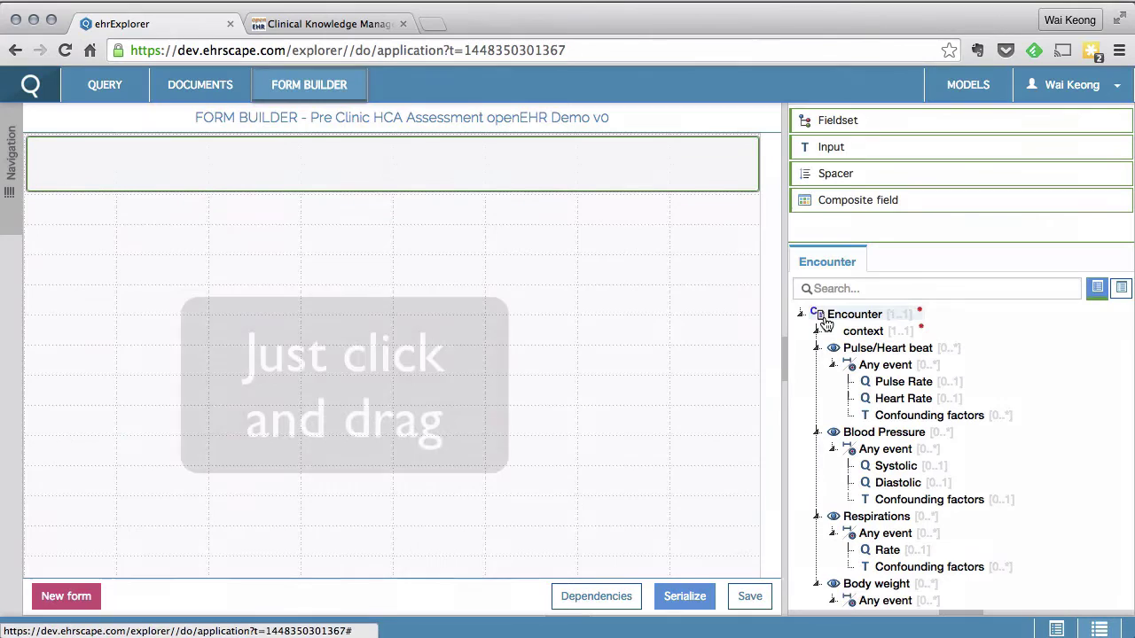
# Step: Place the whole Encounter node on the form canvas and remove its context section
pyautogui.moveTo(818, 314); pyautogui.dragTo(509, 166)
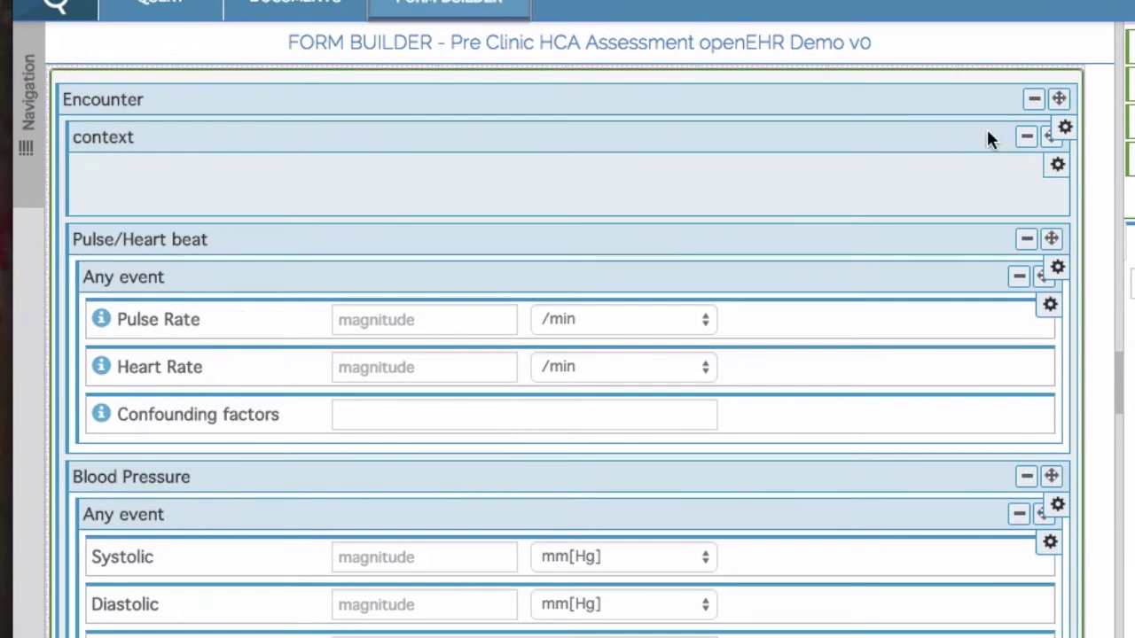
pyautogui.click(1029, 139)
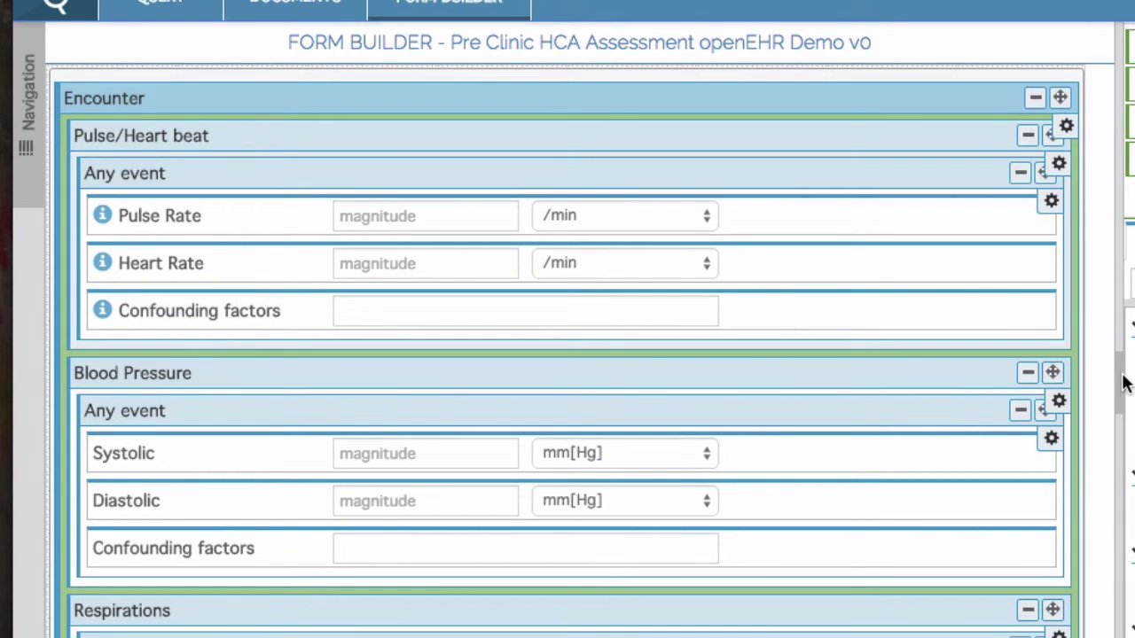
# Step: Save the form as Pre Clinic HCA Assessment openEHR Demo v0, version 1.0.0
pyautogui.scroll(-10, 1071, 483)
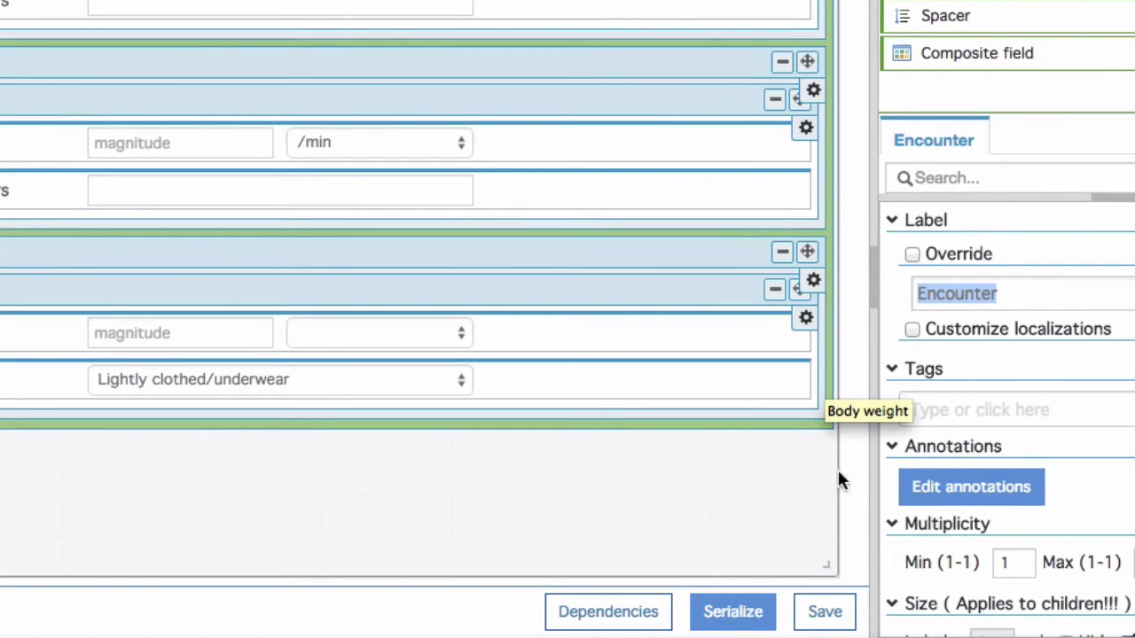
pyautogui.click(853, 628)
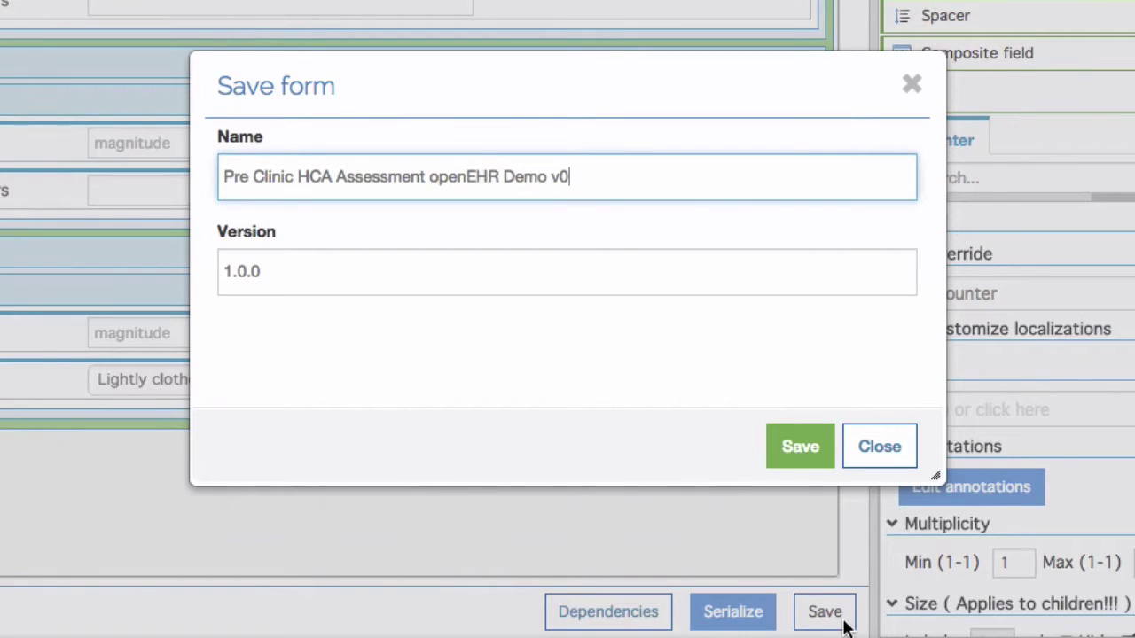
pyautogui.click(805, 449)
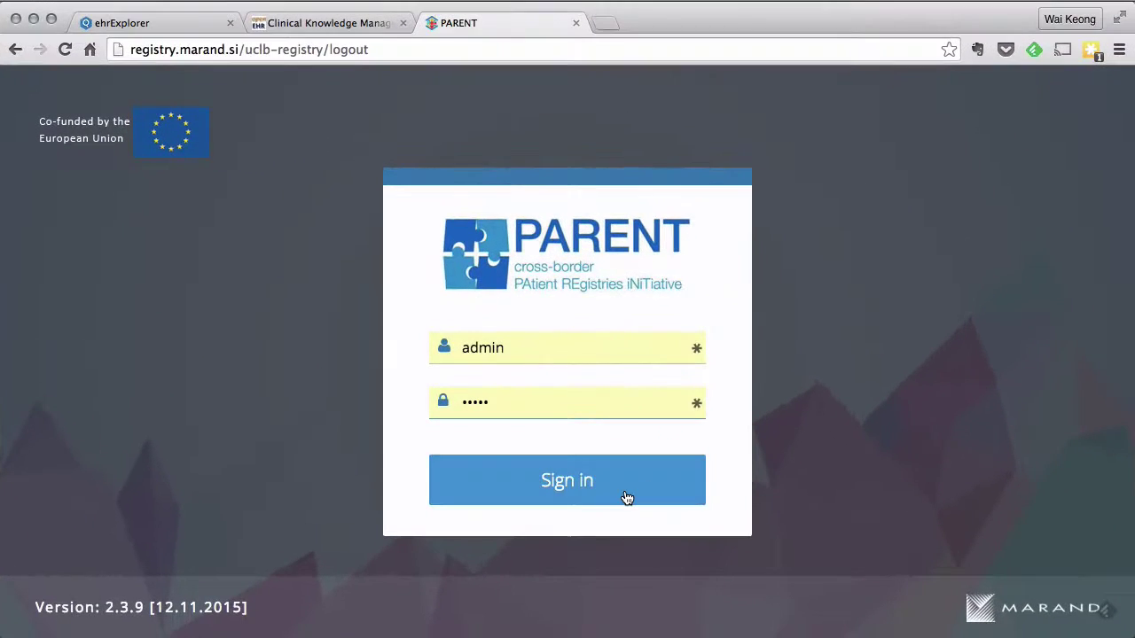
# Step: Sign in to the PARENT registry as admin and open the demo patient's record by searching for the first name
pyautogui.click(626, 498)
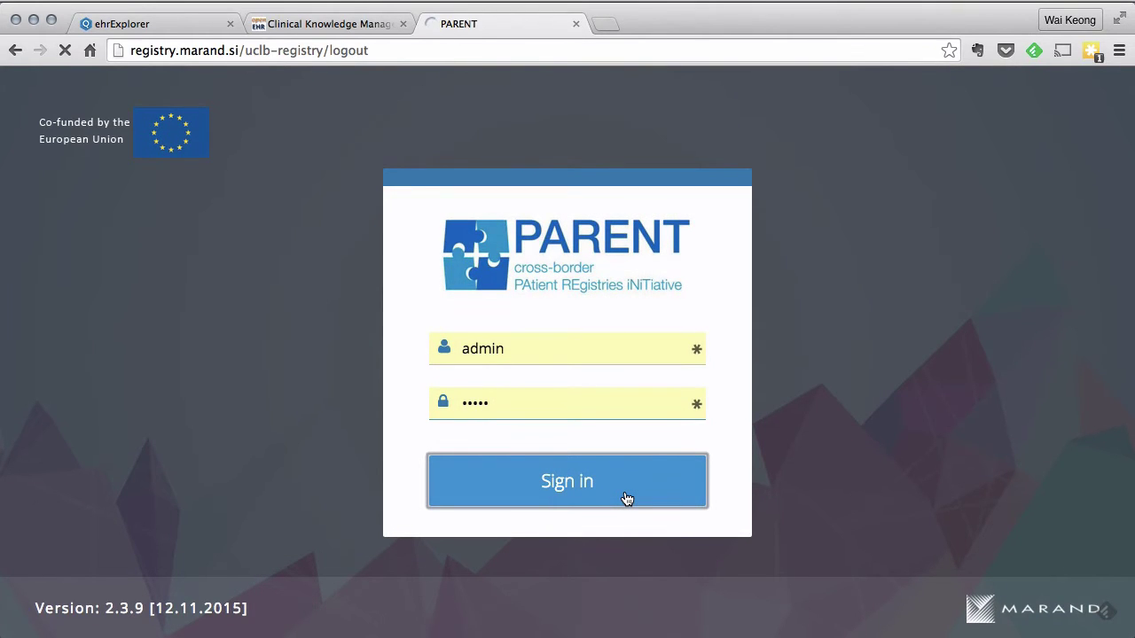
pyautogui.click(626, 500)
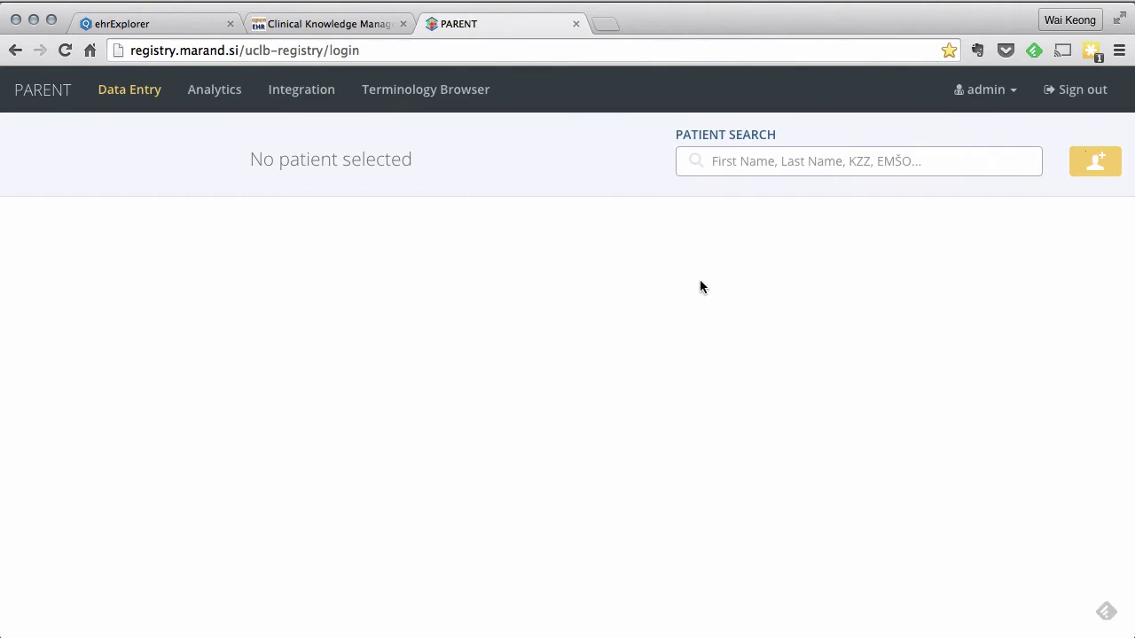
pyautogui.click(732, 167)
pyautogui.write('mary')
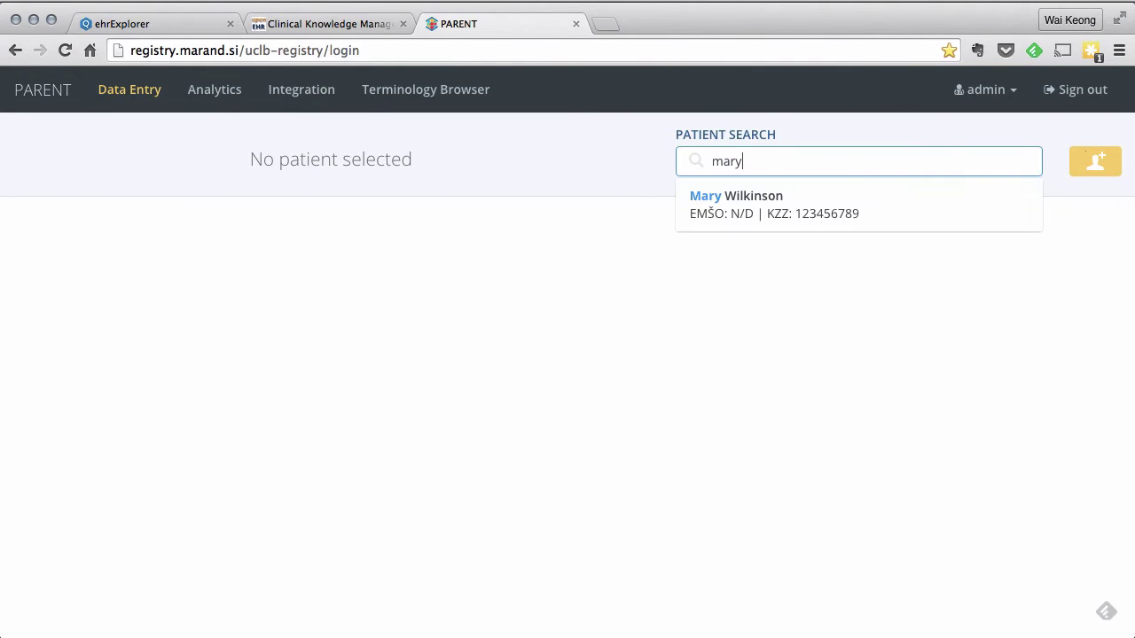
pyautogui.click(754, 215)
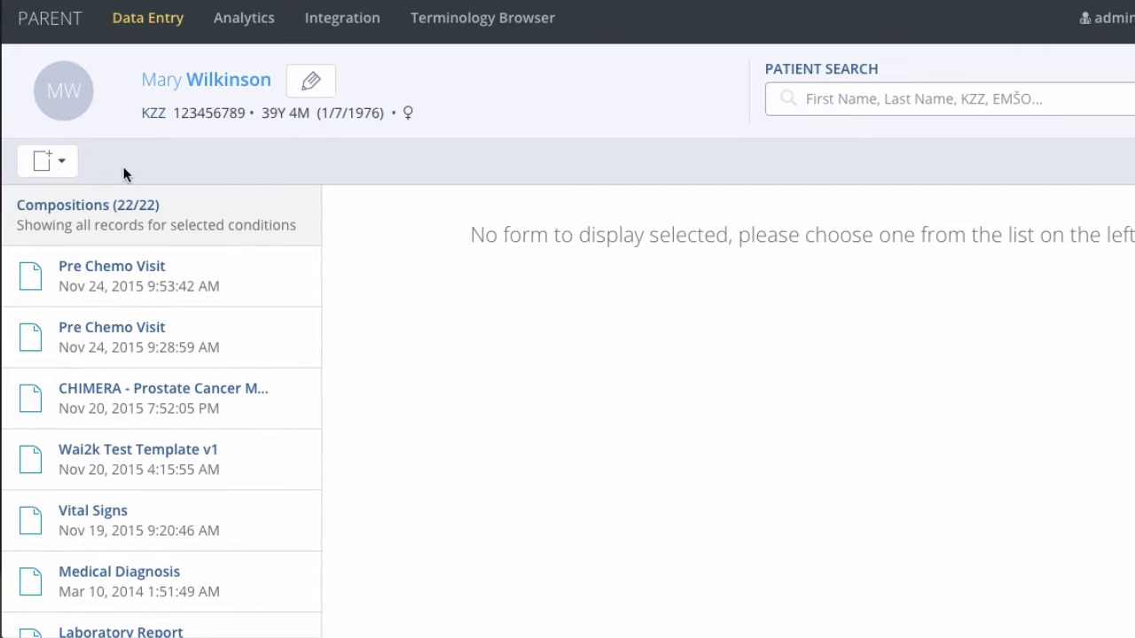
# Step: Start a new Pre Clinic HCA Assessment openEHR Demo v0 record and enter a pulse rate of 120 /min with confounding factors "Nervous"
pyautogui.click(60, 174)
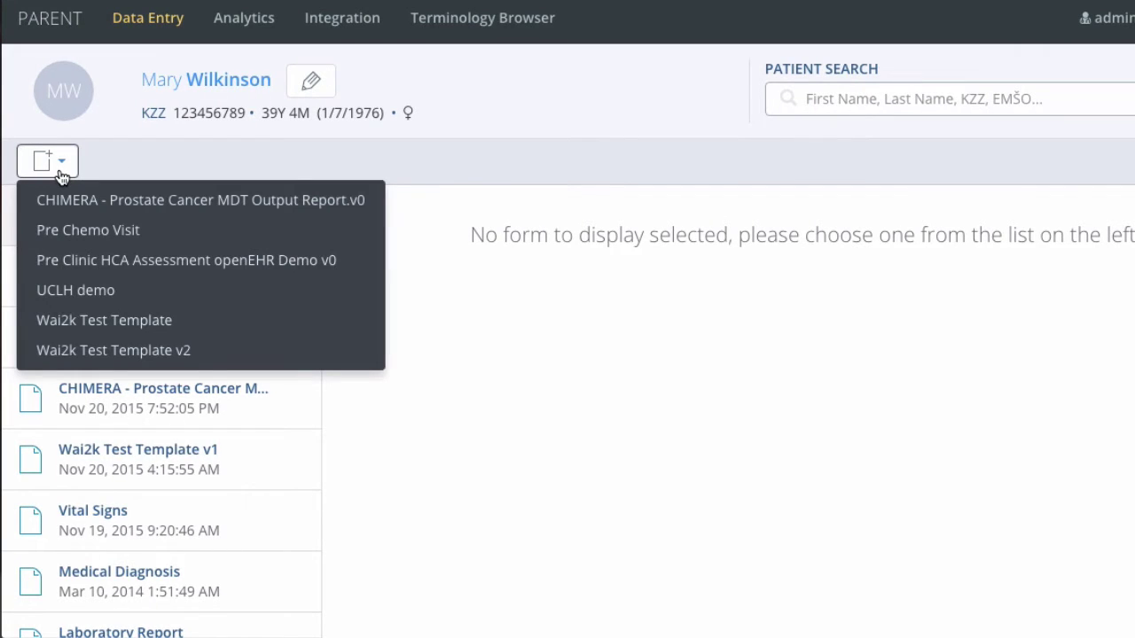
pyautogui.click(110, 261)
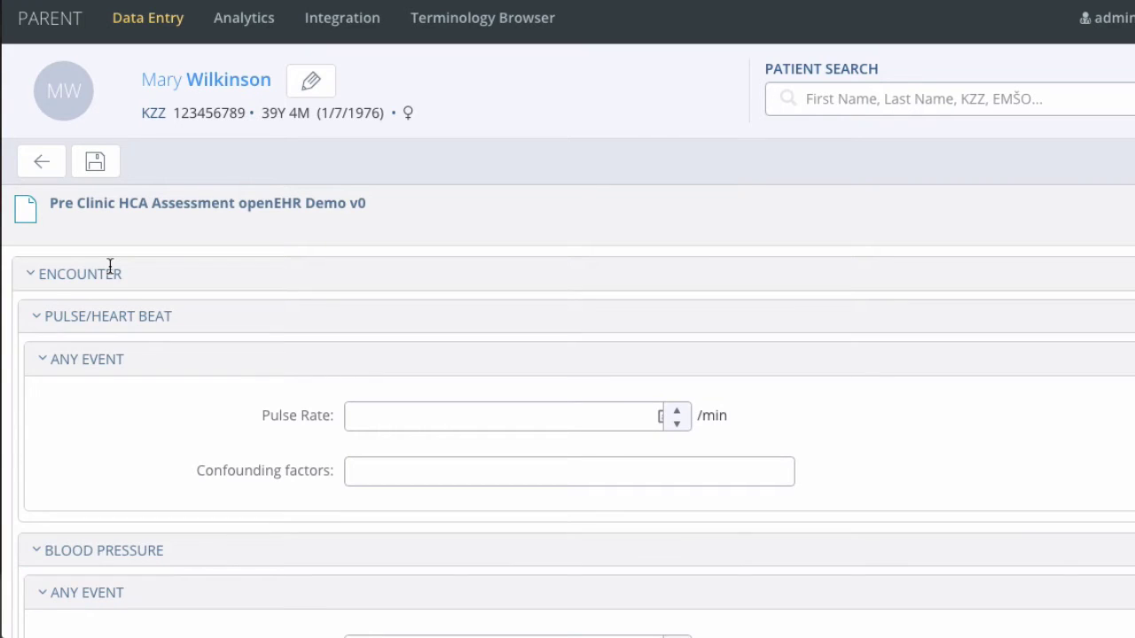
pyautogui.scroll(-3, 172, 430)
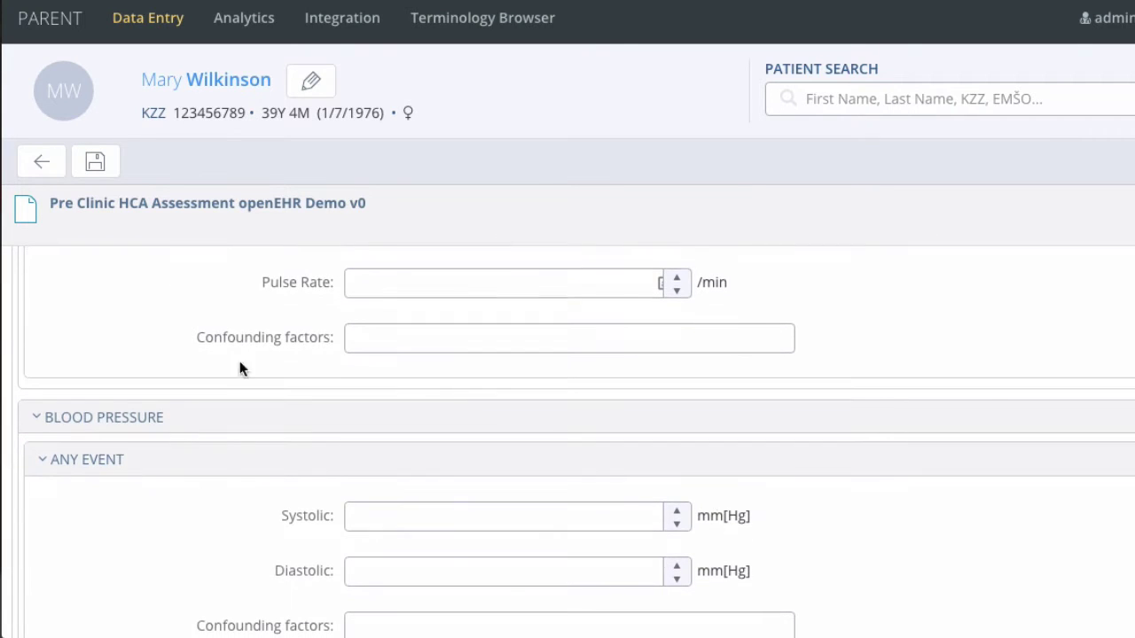
pyautogui.click(393, 291)
pyautogui.write('120')
pyautogui.press('Tab')
pyautogui.write('Nervou')
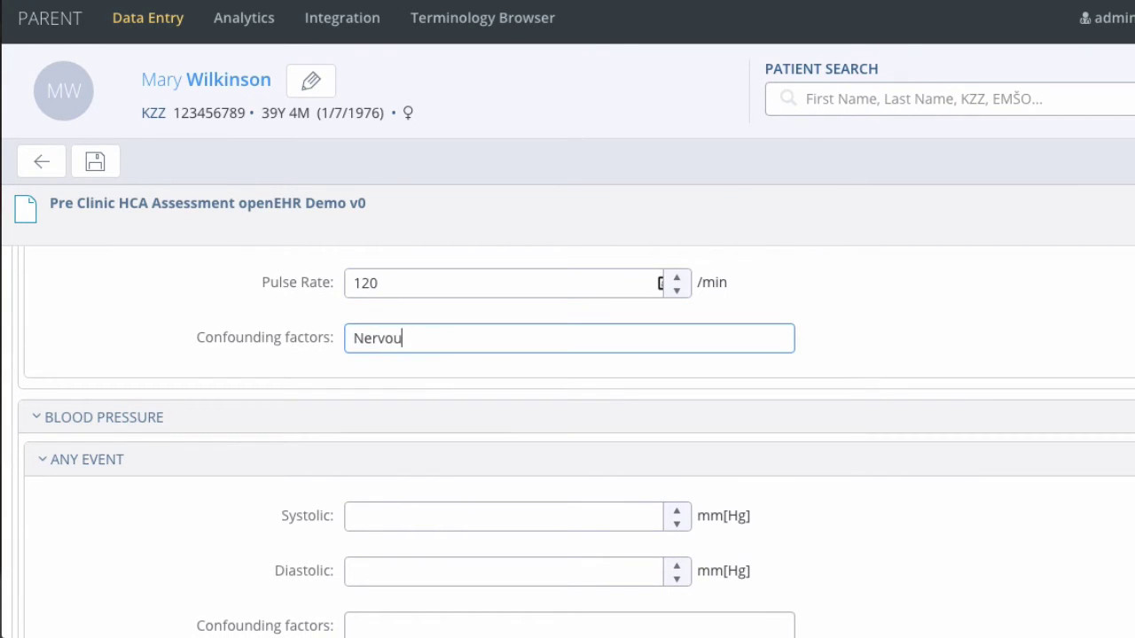
# Step: Enter a blood pressure of 180 systolic and 115 diastolic with confounding factors "Did not take medications this morning"
pyautogui.scroll(-1, 442, 365)
pyautogui.click(479, 435)
pyautogui.write('180')
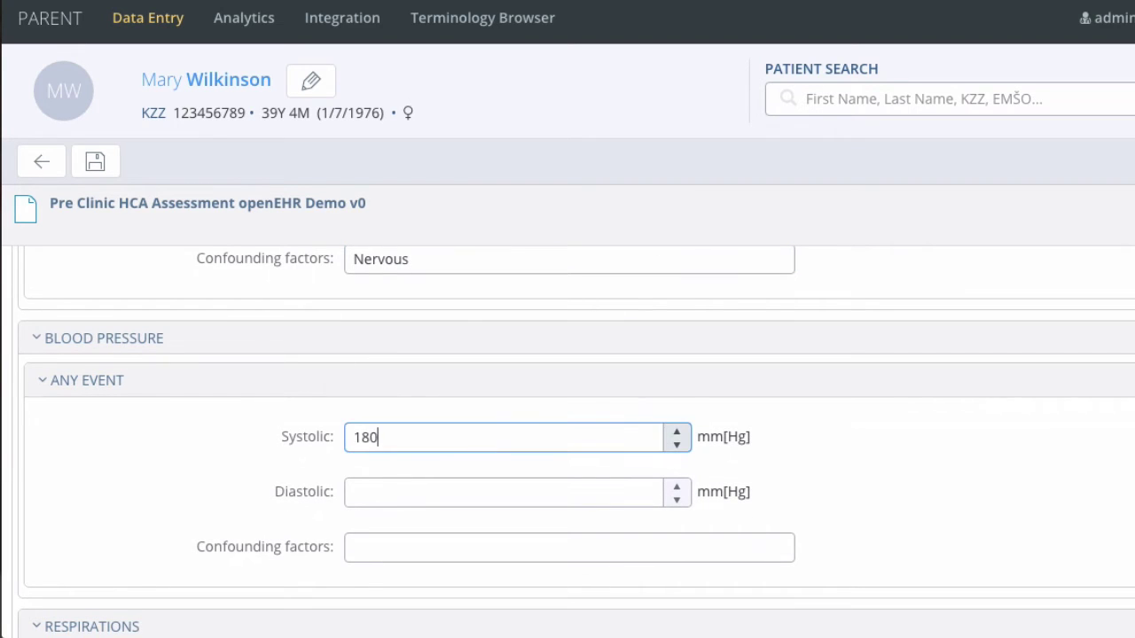
pyautogui.press('Tab')
pyautogui.write('115')
pyautogui.press('Tab')
pyautogui.write('Did not take med')
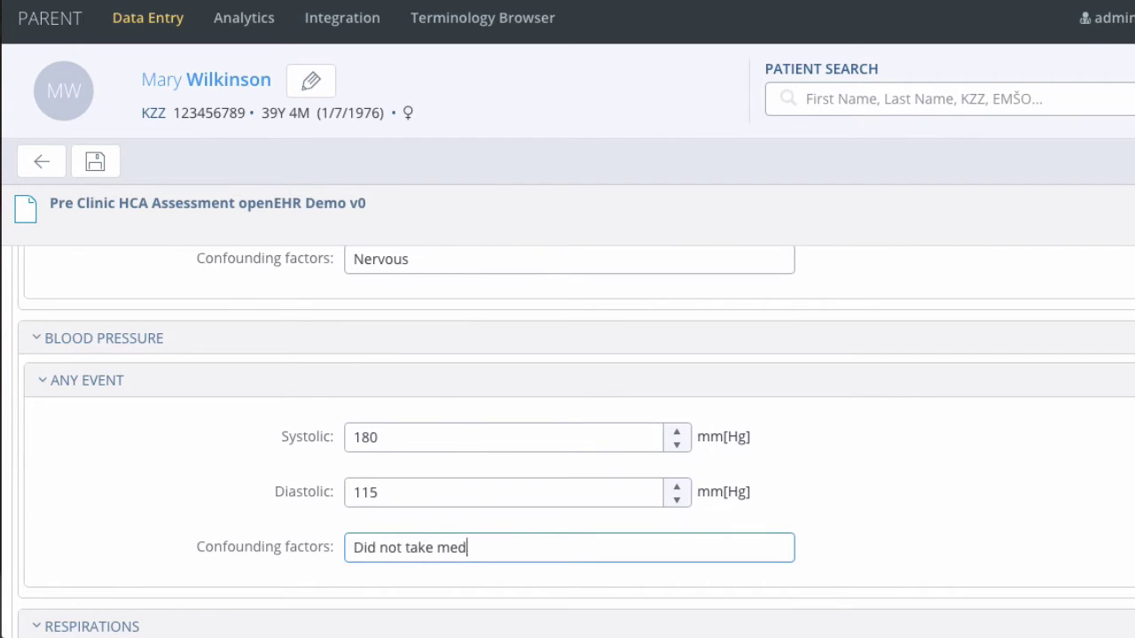
pyautogui.write('ications this morning')
# Step: Enter a respiration rate of 20 /min with confounding factors "None"
pyautogui.scroll(-4, 481, 426)
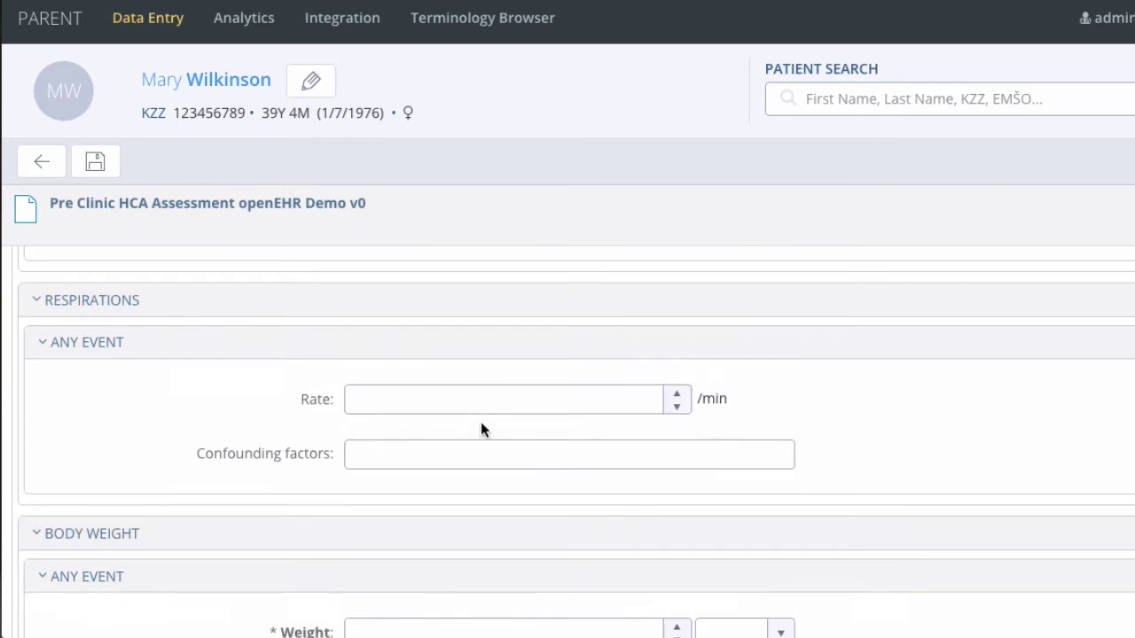
pyautogui.click(516, 409)
pyautogui.write('20')
pyautogui.press('Tab')
pyautogui.write('None')
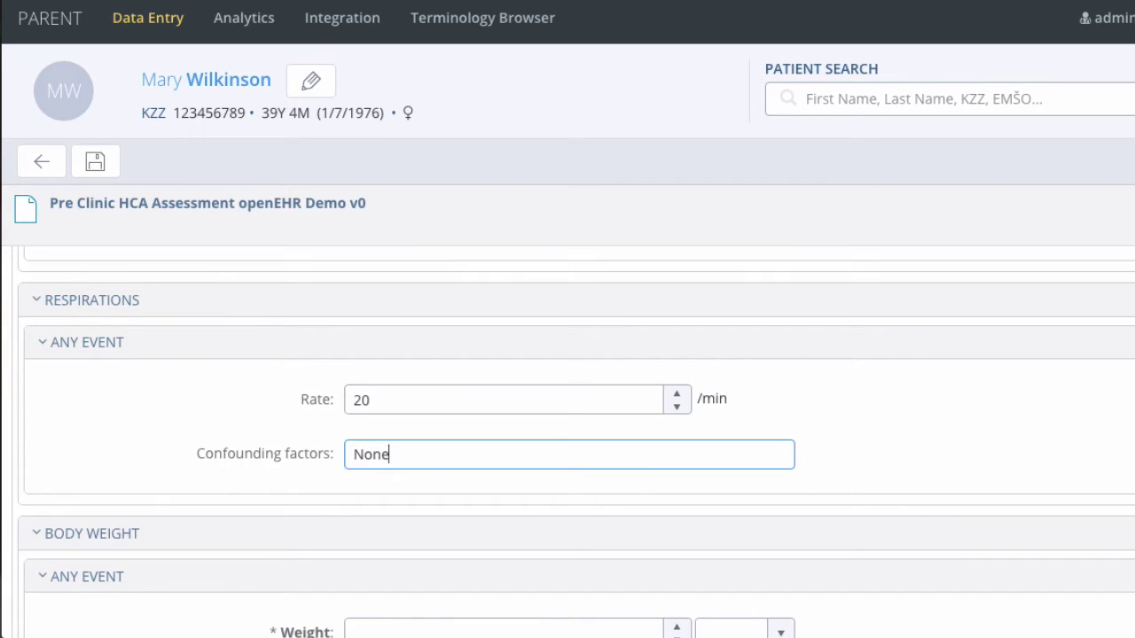
# Step: Enter a body weight of 79 kg with state of dress Lightly clothed/underwear and save the record
pyautogui.scroll(-3, 516, 408)
pyautogui.click(472, 426)
pyautogui.write('79')
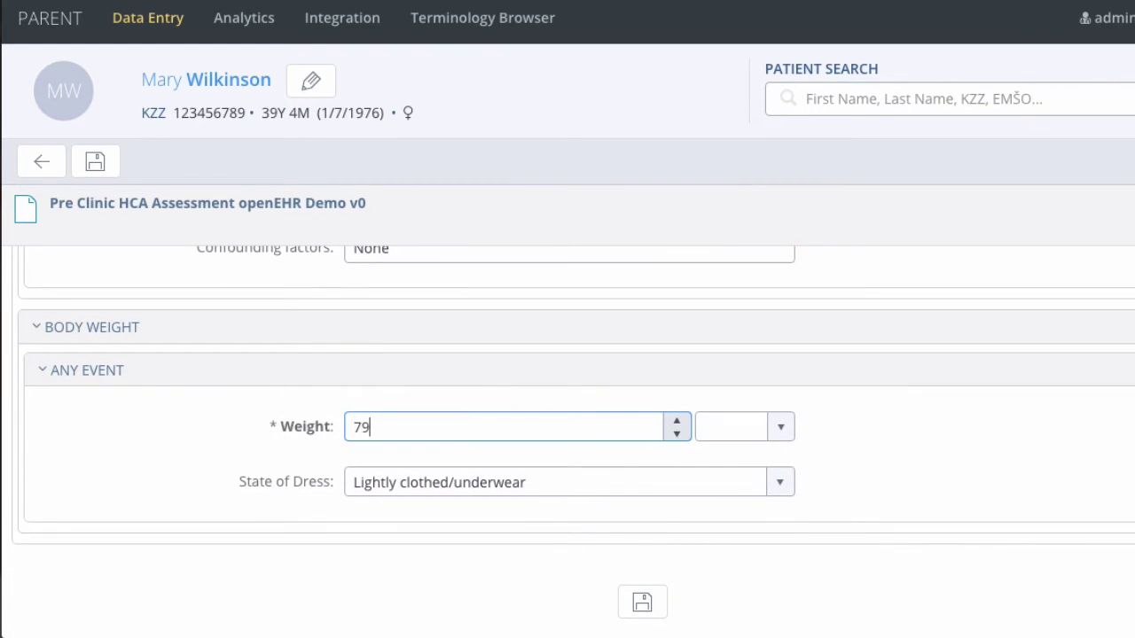
pyautogui.click(778, 427)
pyautogui.write('kg')
pyautogui.click(778, 483)
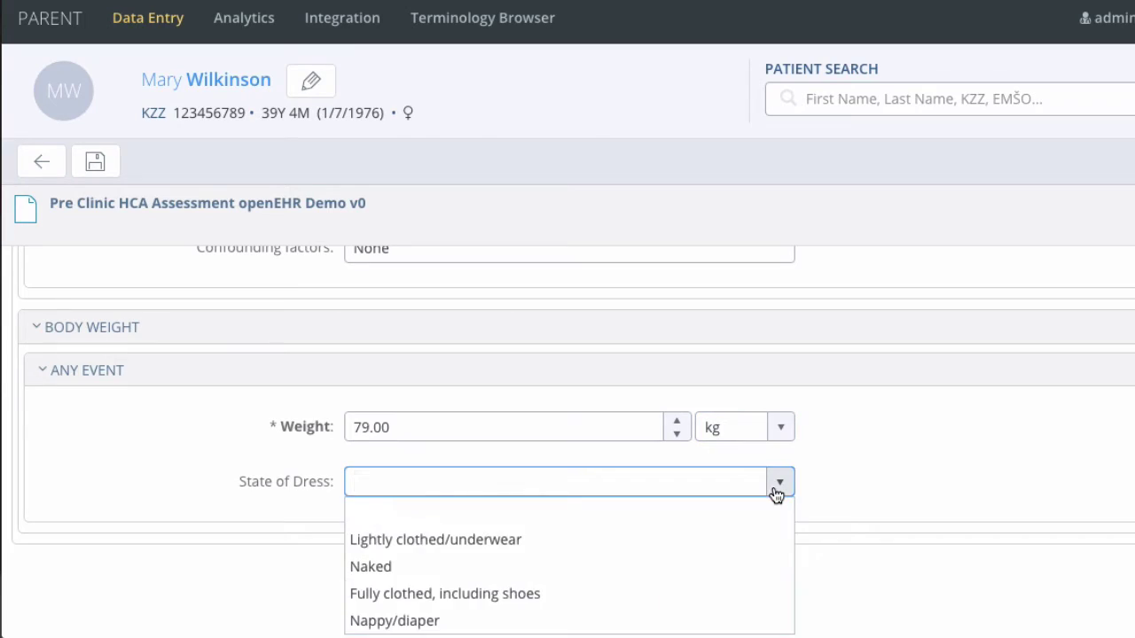
pyautogui.click(752, 541)
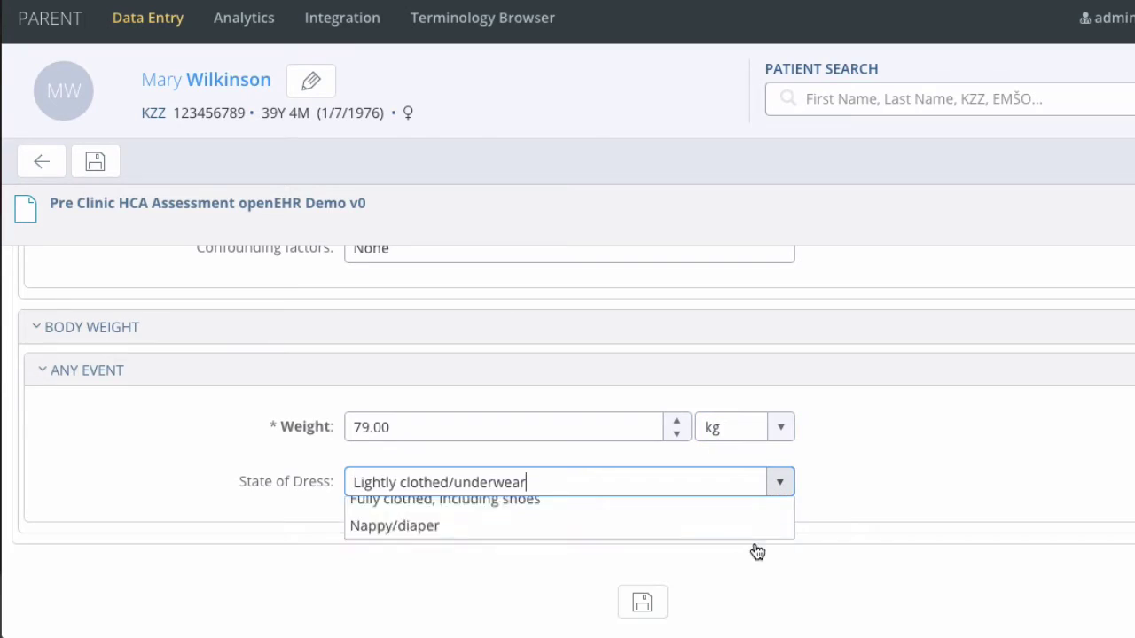
pyautogui.click(641, 604)
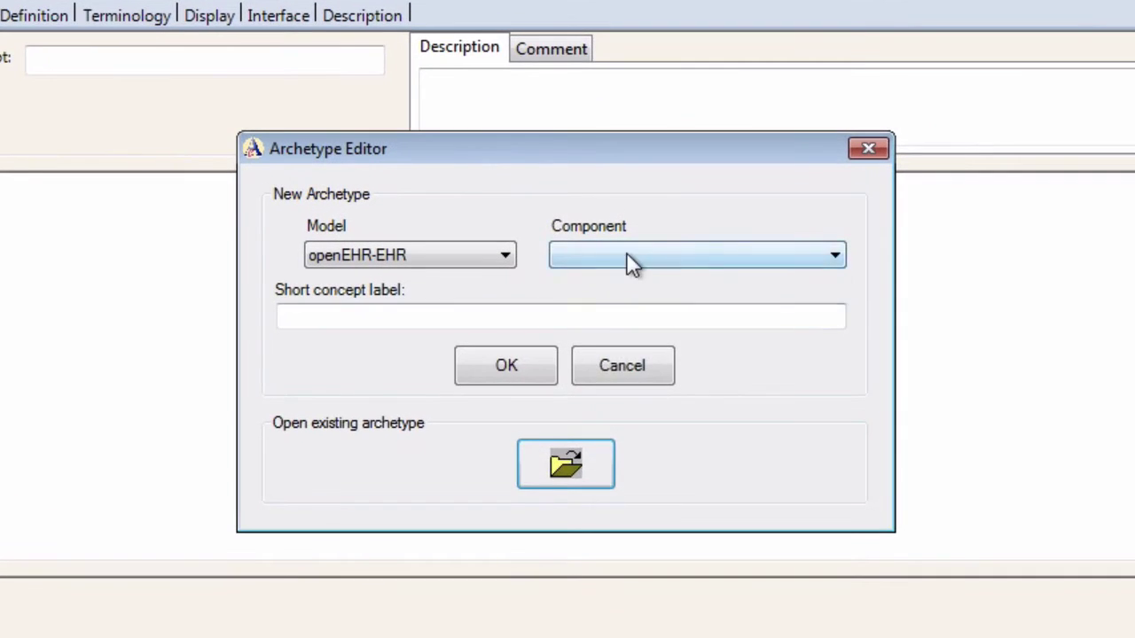
# Step: Create a new openEHR-EHR archetype in Archetype Editor with component OBSERVATION and the concept label "Walking"
pyautogui.click(608, 280)
pyautogui.click(613, 288)
pyautogui.click(617, 310)
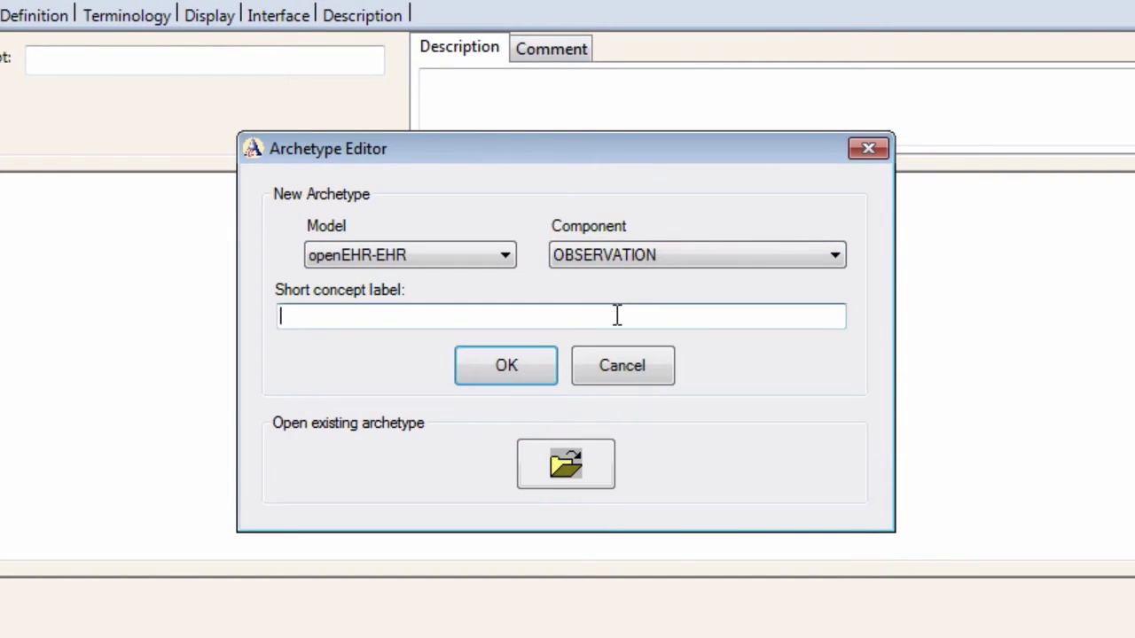
pyautogui.write('Walking')
pyautogui.press('Return')
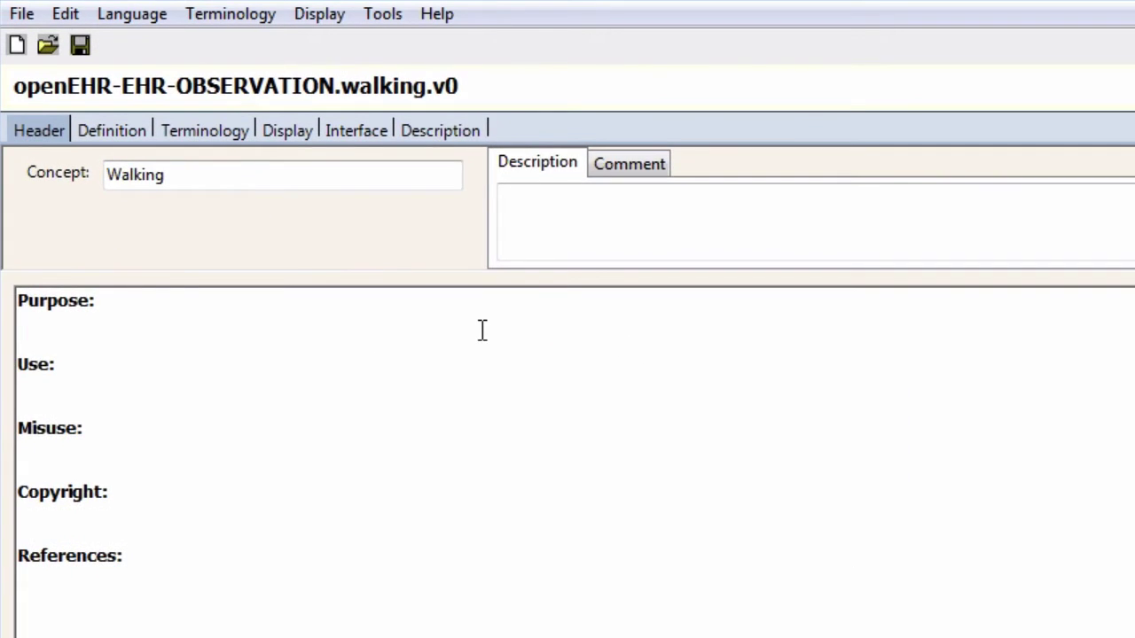
# Step: Describe the Walking archetype's purpose as "To record Apple's HealtKIT data"
pyautogui.hotkey('ctrl', 'shift', 'Tab')
pyautogui.click(469, 326)
pyautogui.write('To record')
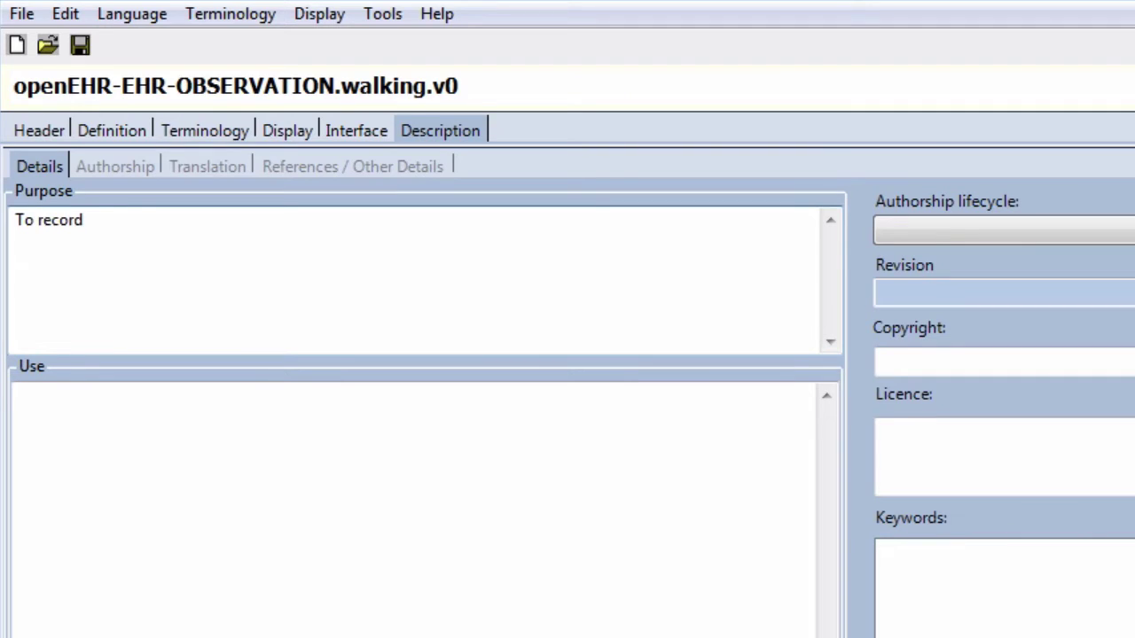
pyautogui.write(" Apple's HealtKIT data")
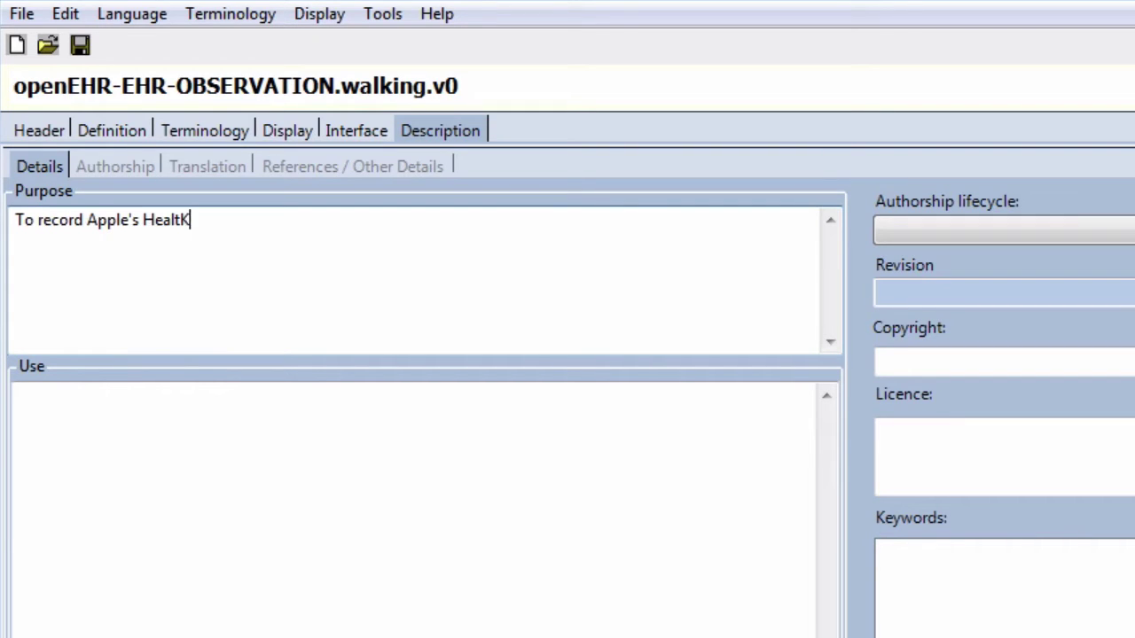
# Step: Add a Quantity element named "Distance per day" to the archetype's data structure
pyautogui.click(123, 126)
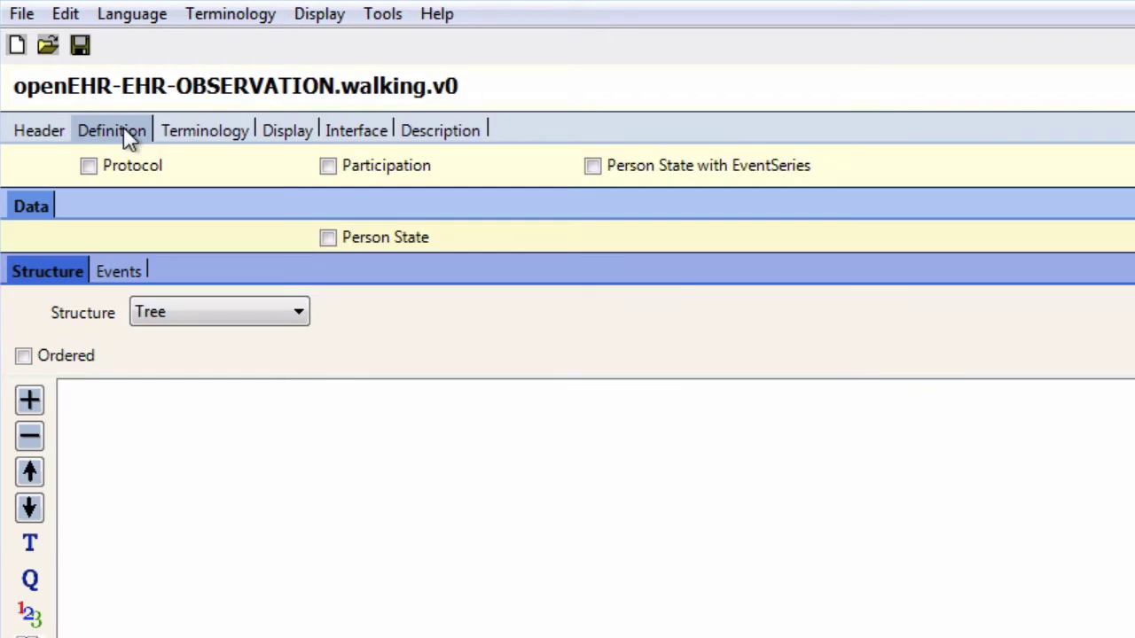
pyautogui.click(31, 581)
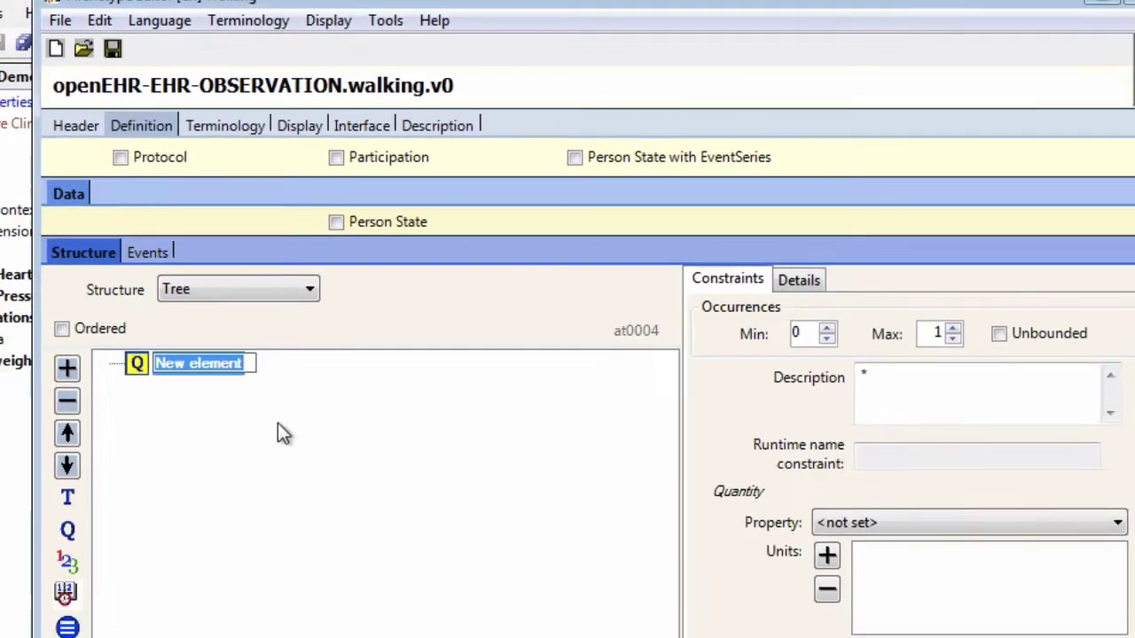
pyautogui.write('Distance per day')
pyautogui.press('Return')
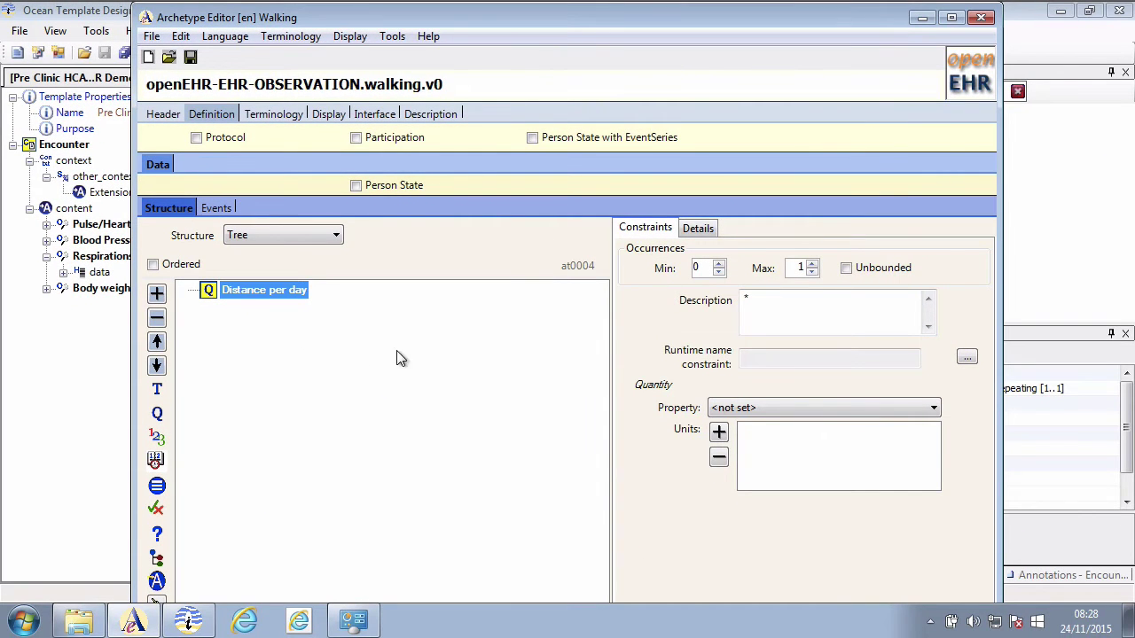
# Step: Set Distance per day's property to Length with units km and mile, and enable a minimum value of >= 0.000 for mile
pyautogui.click(788, 407)
pyautogui.scroll(-2, 788, 354)
pyautogui.click(788, 406)
pyautogui.click(719, 432)
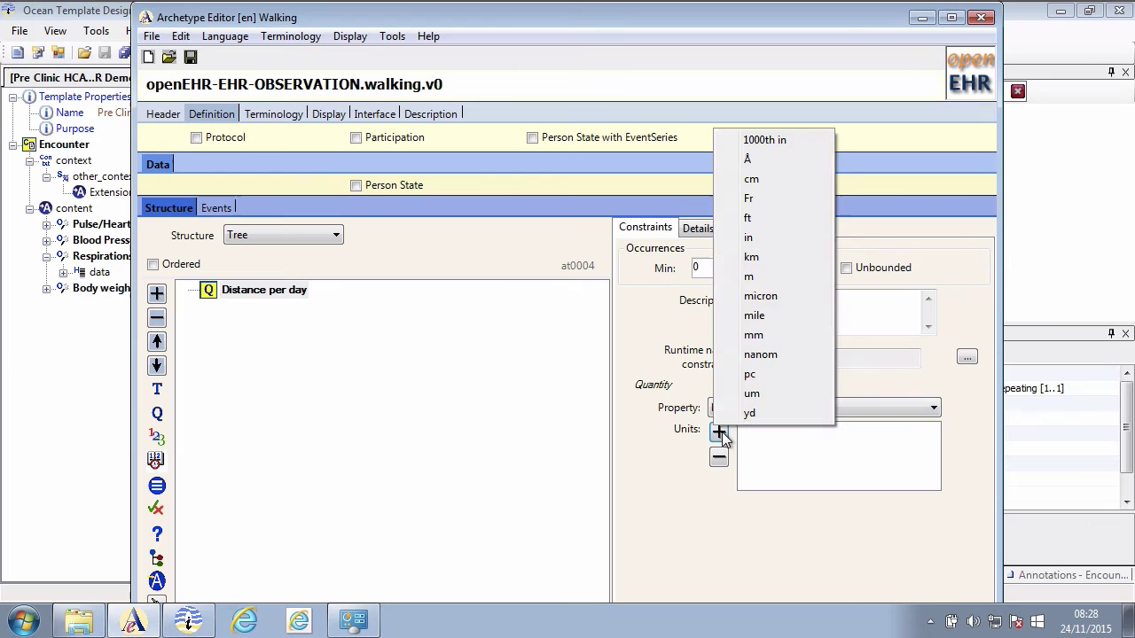
pyautogui.click(773, 256)
pyautogui.click(719, 433)
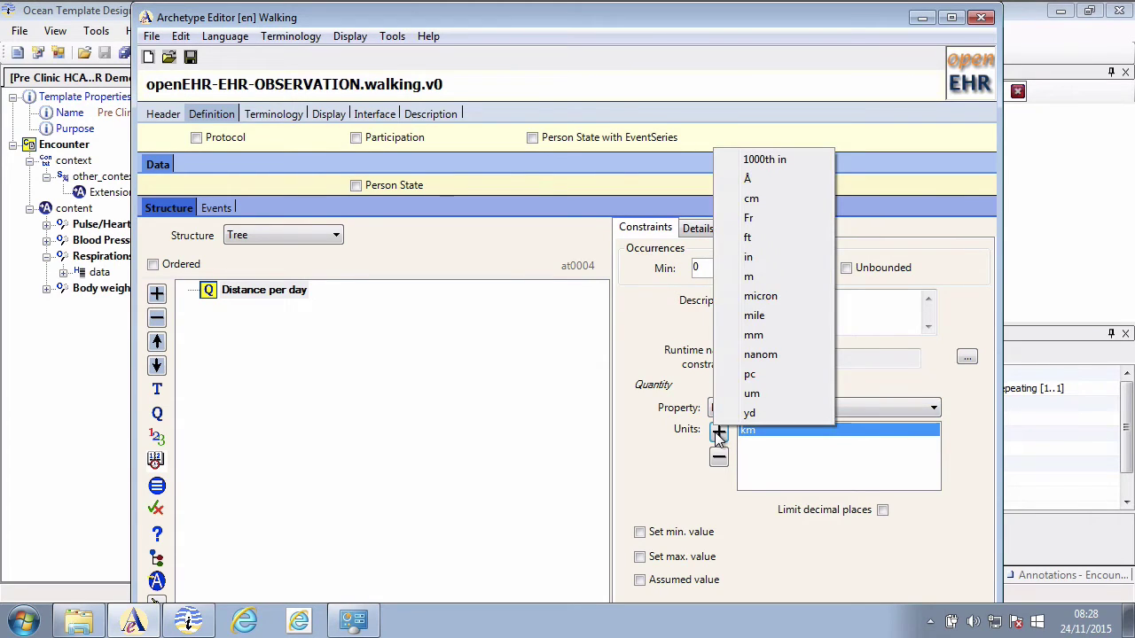
pyautogui.click(786, 312)
pyautogui.click(639, 532)
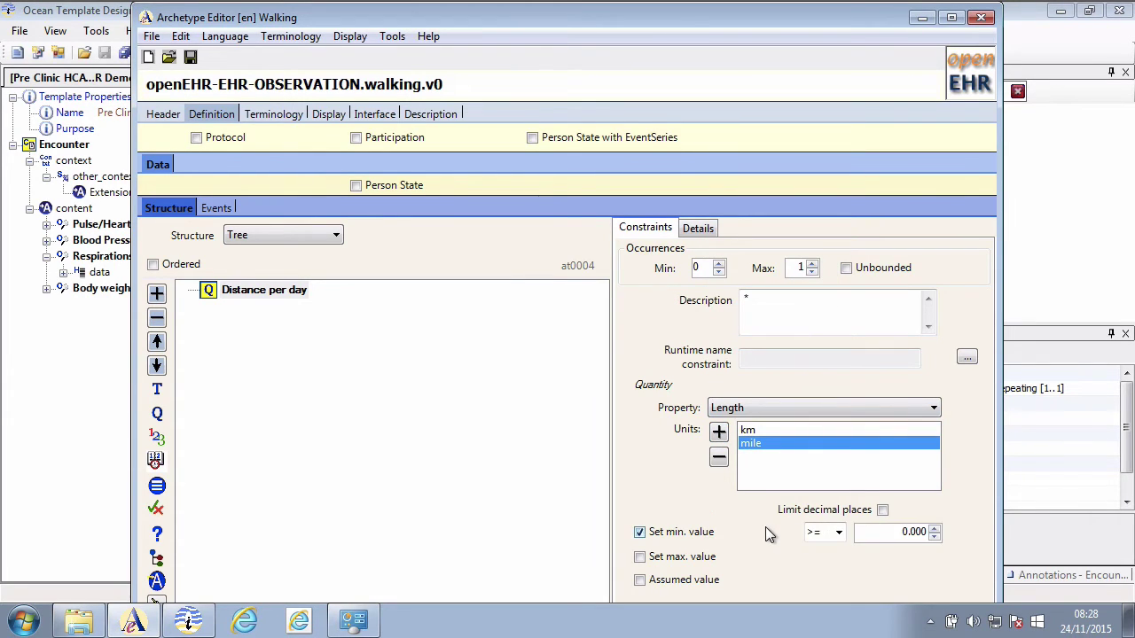
# Step: Set the description of the Distance per day element to "To record distance per day"
pyautogui.click(766, 527)
pyautogui.click(772, 300)
pyautogui.press('BackSpace')
pyautogui.write('To record distance per day')
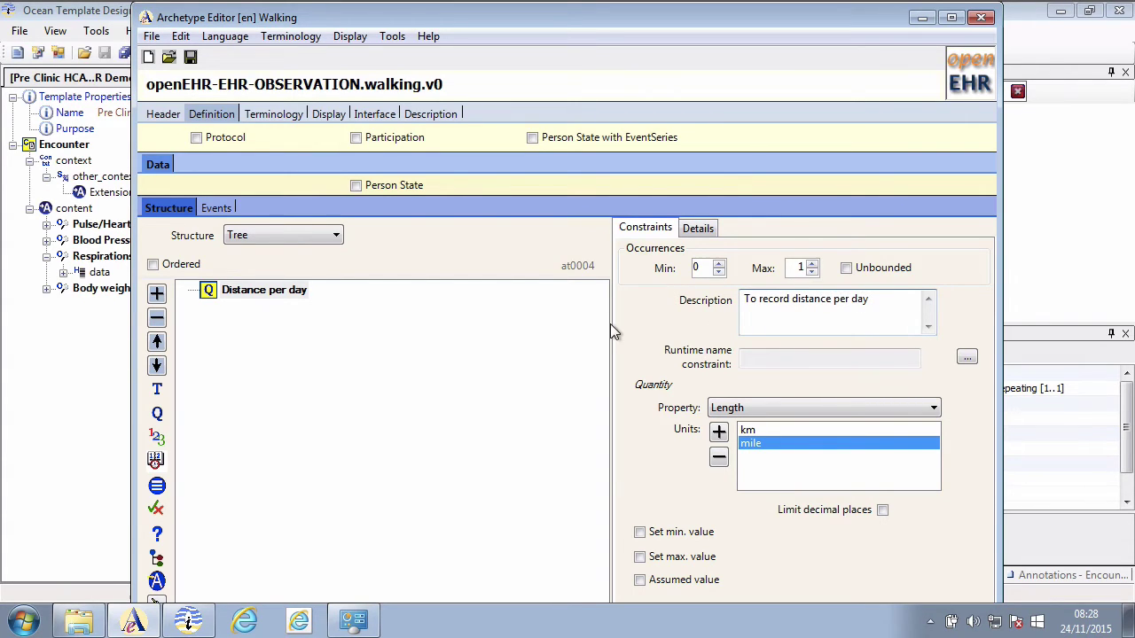
# Step: Add a Count element named "Steps per day" to the Walking archetype's data structure
pyautogui.click(157, 438)
pyautogui.write('Steps er')
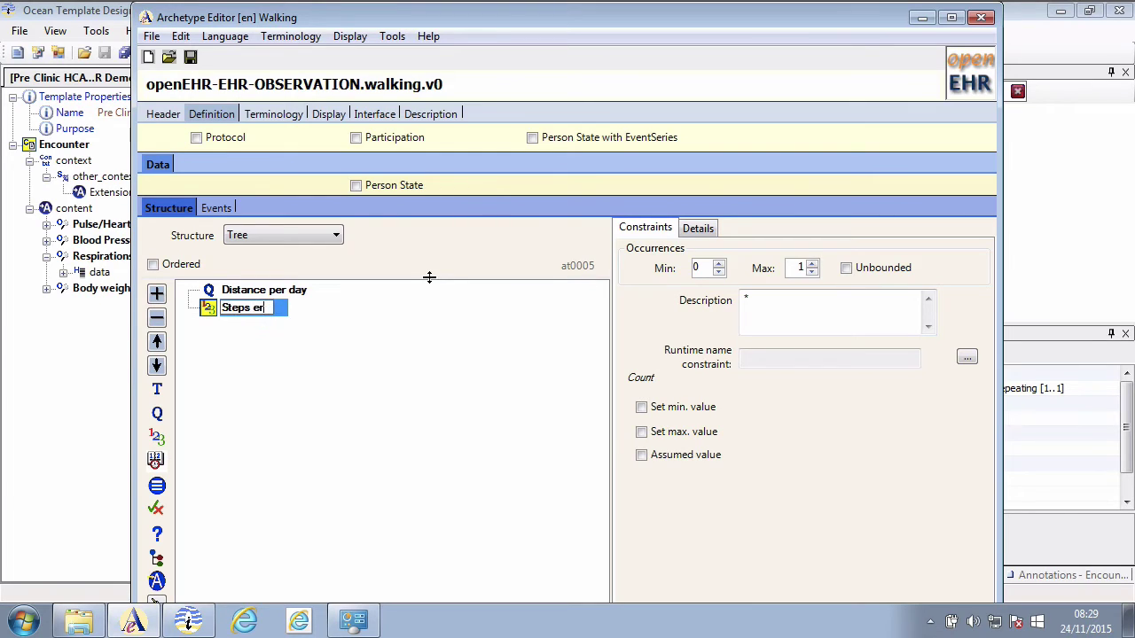
pyautogui.write('d')
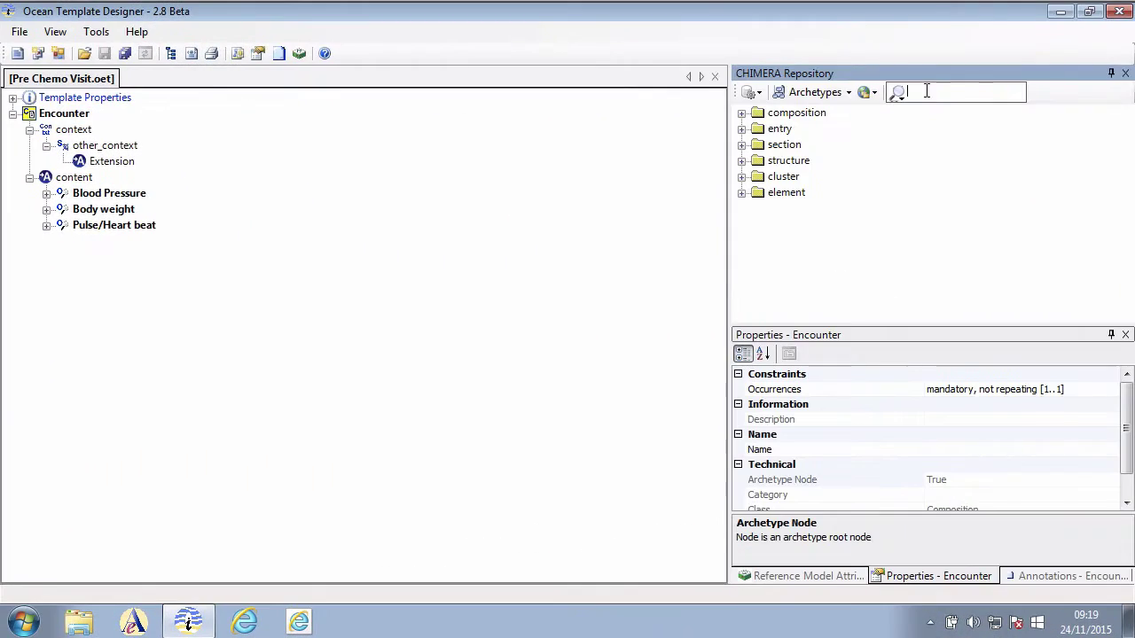
# Step: In Ocean Template Designer, find the Walking observation archetype, add it to the Pre Chemo Visit template's content and expand its nodes
pyautogui.write('walking')
pyautogui.press('Return')
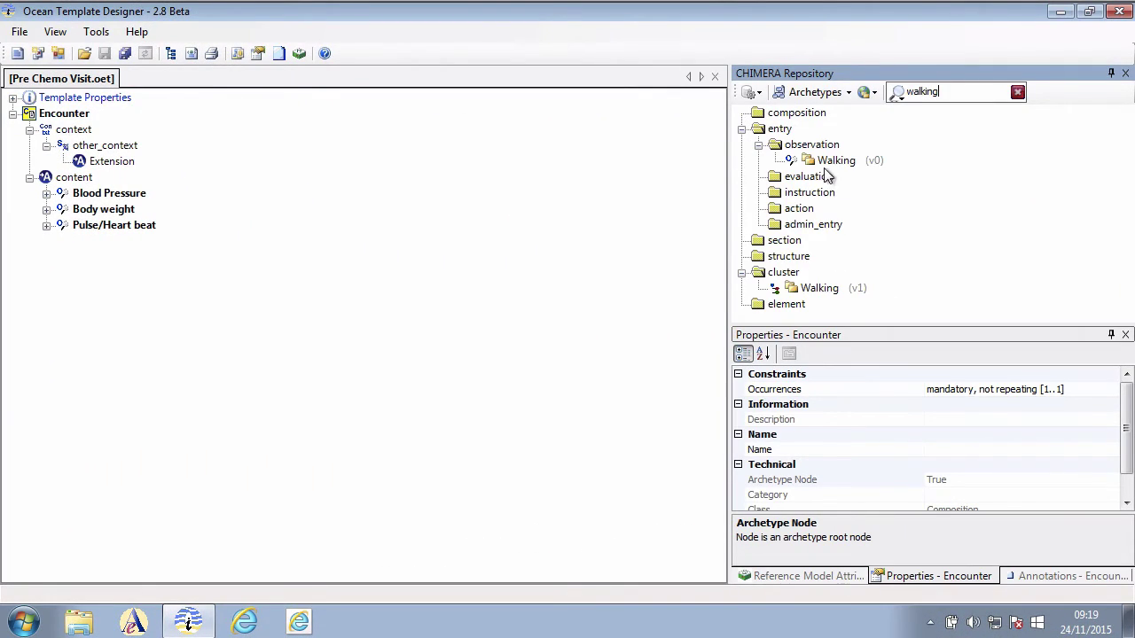
pyautogui.moveTo(807, 159); pyautogui.dragTo(283, 174)
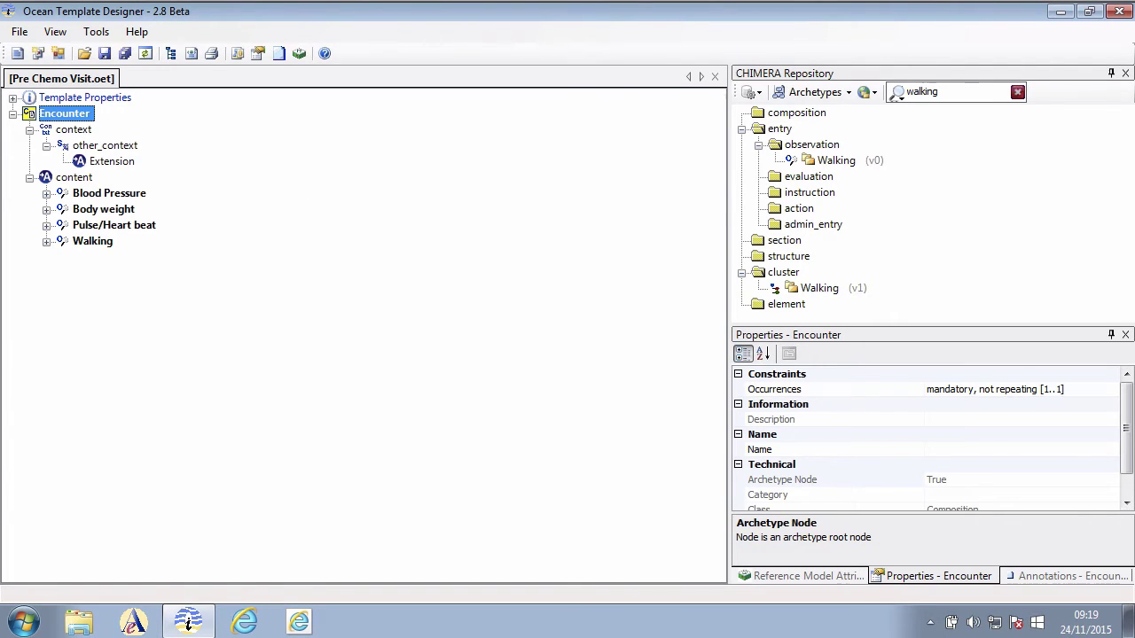
pyautogui.click(46, 241)
pyautogui.click(63, 257)
pyautogui.click(76, 273)
# Step: Switch to the PARENT web registry and start a new Pre Chemo Visit record for the patient
pyautogui.hotkey('ctrl', 'Left')
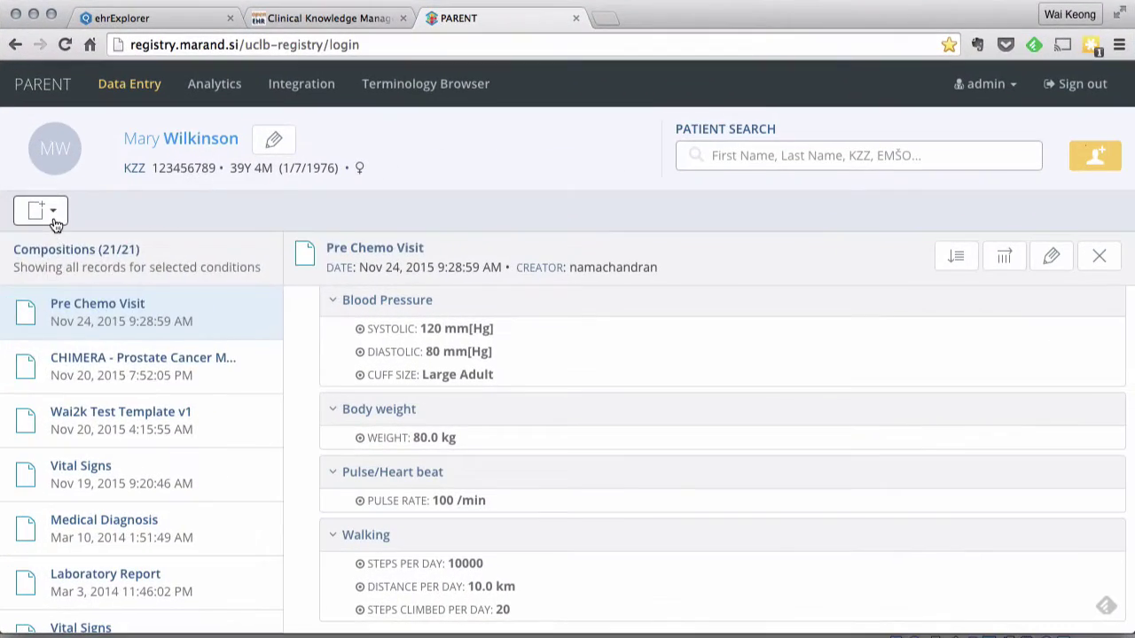
pyautogui.click(53, 220)
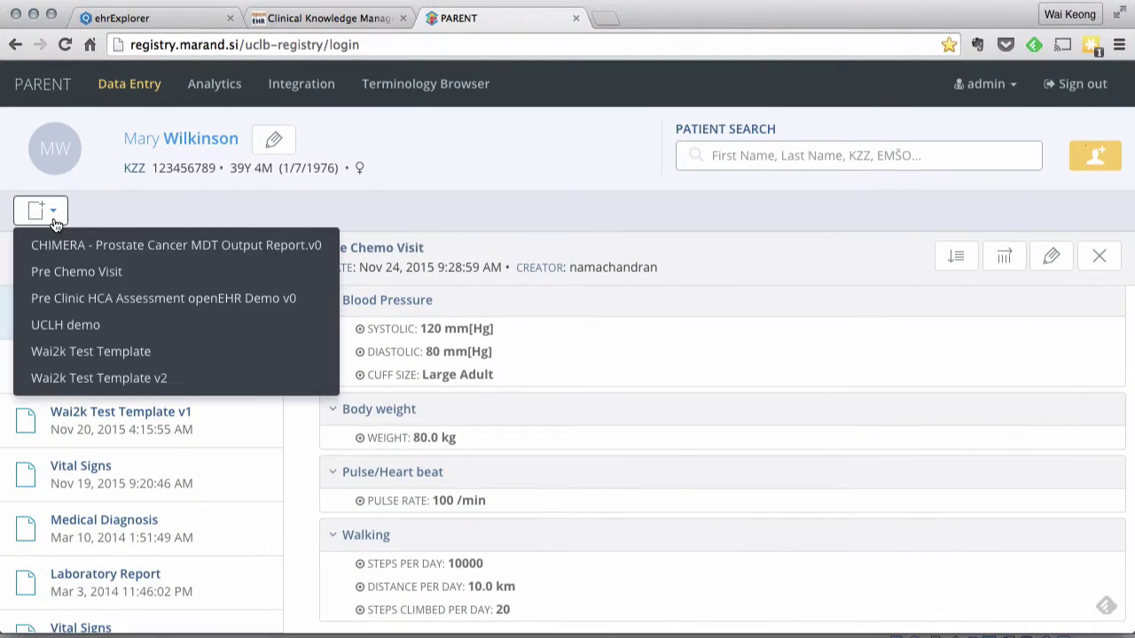
pyautogui.click(82, 271)
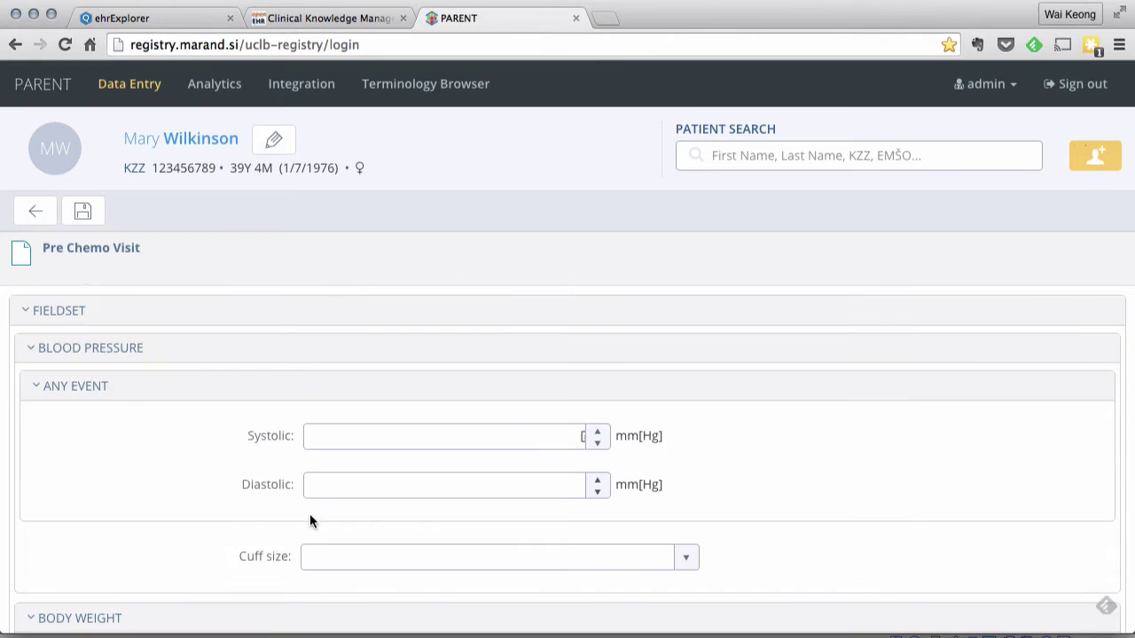
# Step: Record the blood pressure as systolic 135 and diastolic 90 mm[Hg] with cuff size Small Adult
pyautogui.scroll(-3, 310, 519)
pyautogui.click(482, 324)
pyautogui.write('135')
pyautogui.press('Tab')
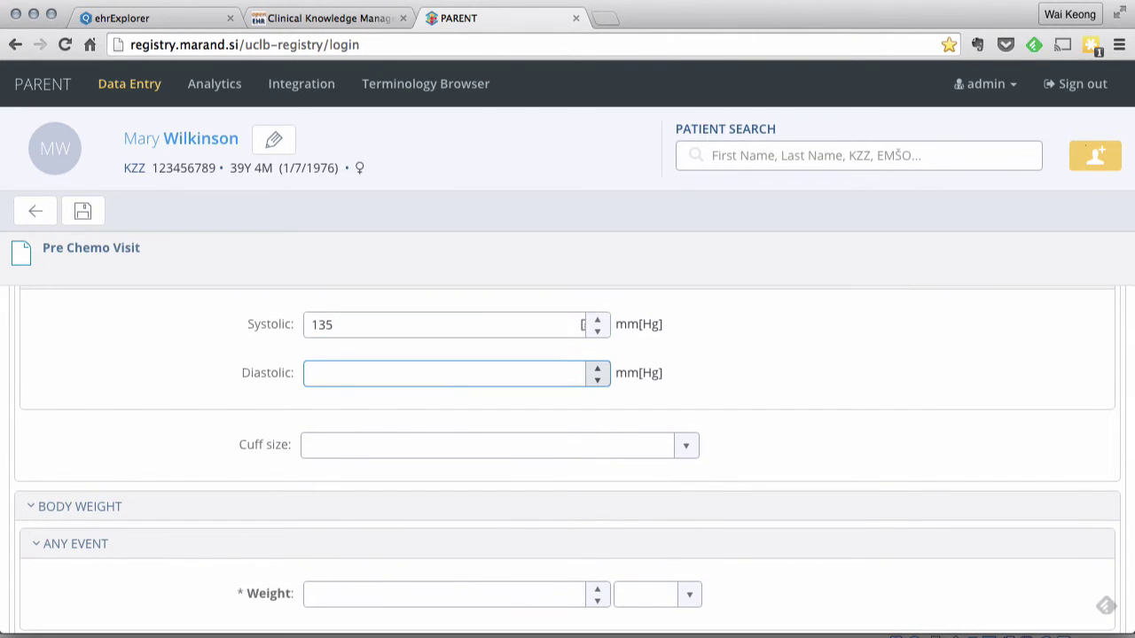
pyautogui.write('90')
pyautogui.click(482, 444)
pyautogui.click(684, 446)
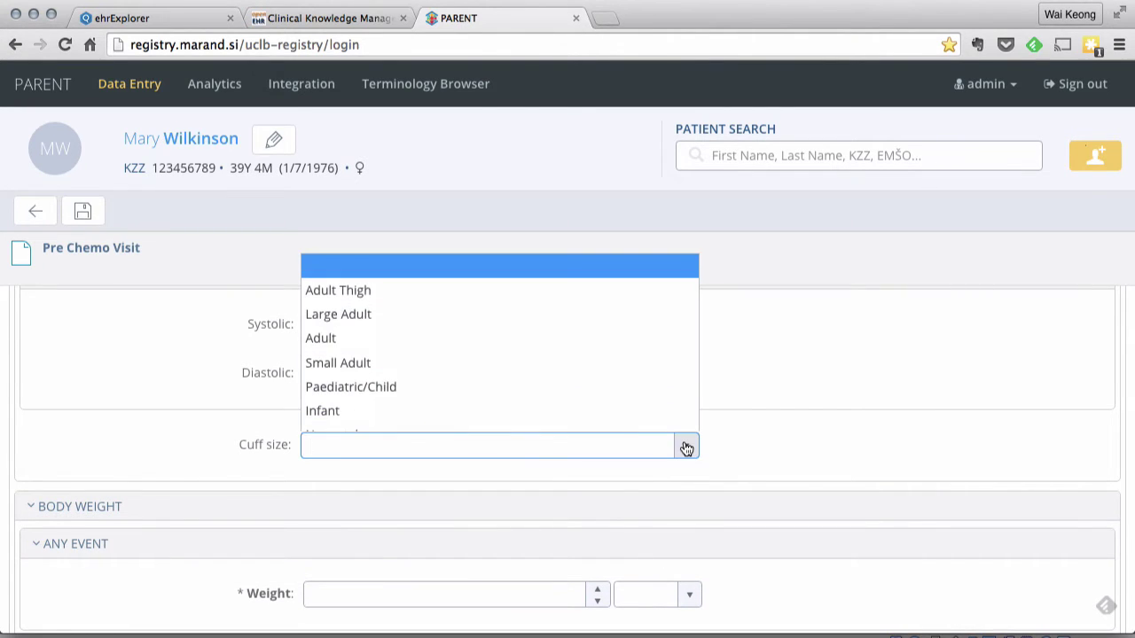
pyautogui.click(619, 376)
# Step: Enter a body weight of 83 with its unit and a pulse rate of 115 /min
pyautogui.scroll(-4, 864, 438)
pyautogui.click(542, 448)
pyautogui.write('8')
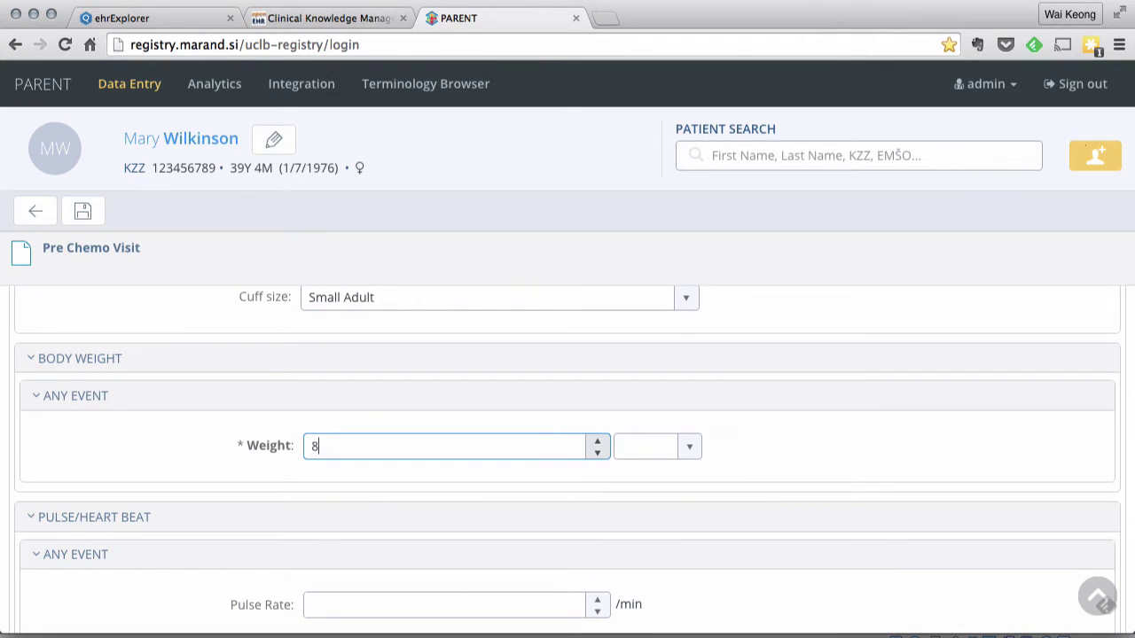
pyautogui.write('3')
pyautogui.press('Tab')
pyautogui.click(697, 450)
pyautogui.click(670, 498)
pyautogui.scroll(-6, 670, 498)
pyautogui.click(508, 387)
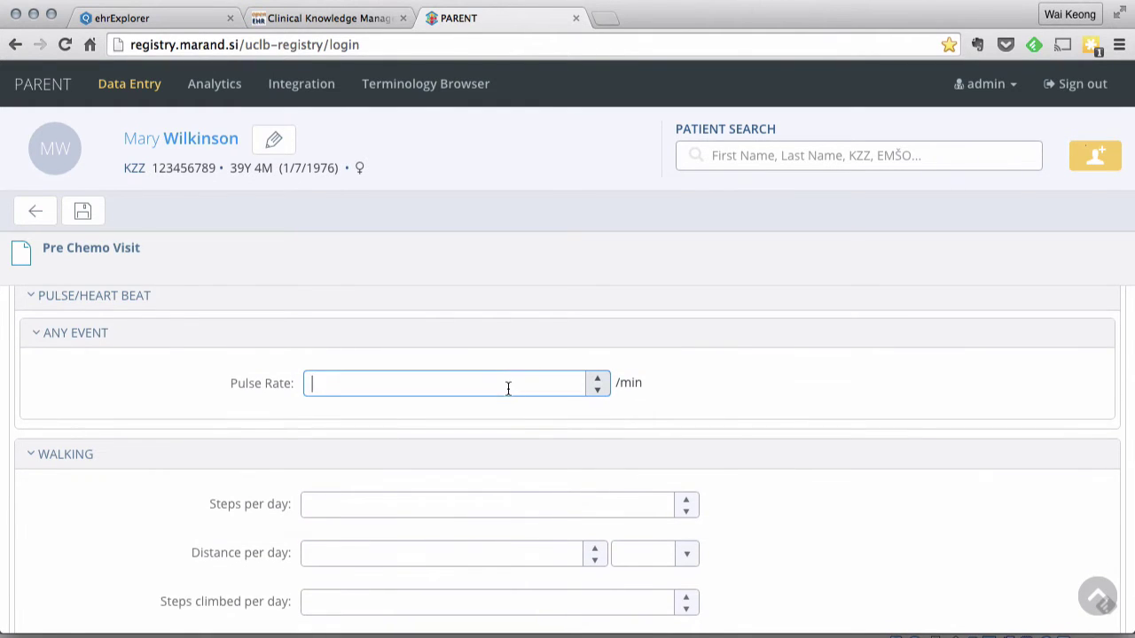
pyautogui.write('115')
# Step: Record 15000 steps per day, a distance of 15 km and 25 steps climbed per day, and save the Pre Chemo Visit
pyautogui.scroll(-3, 630, 417)
pyautogui.click(631, 416)
pyautogui.write('15000')
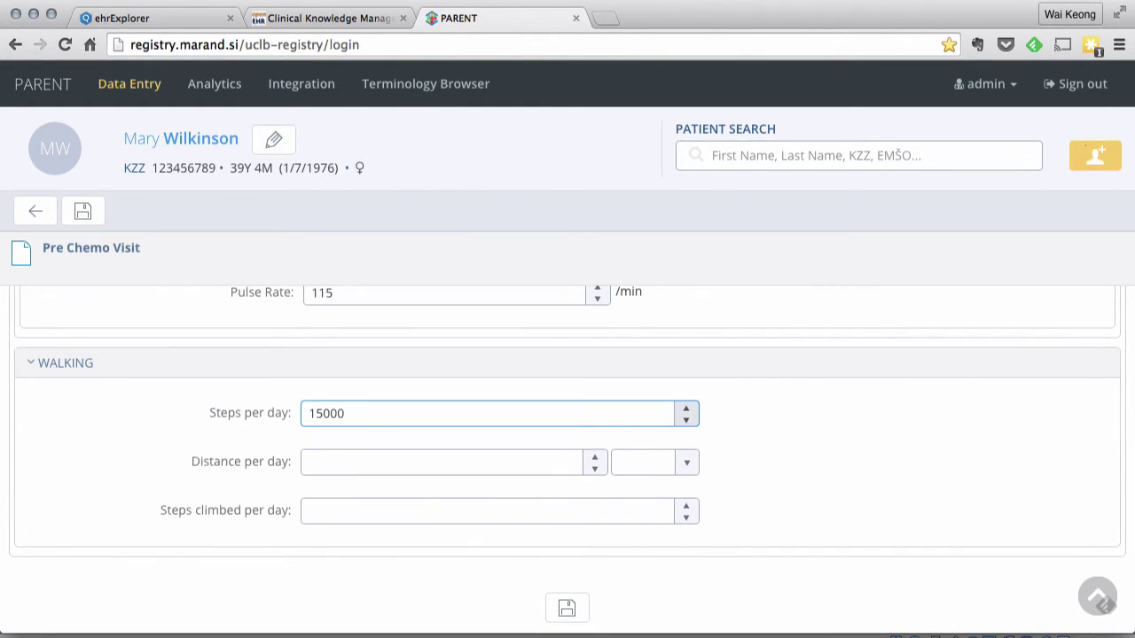
pyautogui.press('Tab')
pyautogui.write('15')
pyautogui.click(688, 462)
pyautogui.click(643, 510)
pyautogui.click(600, 506)
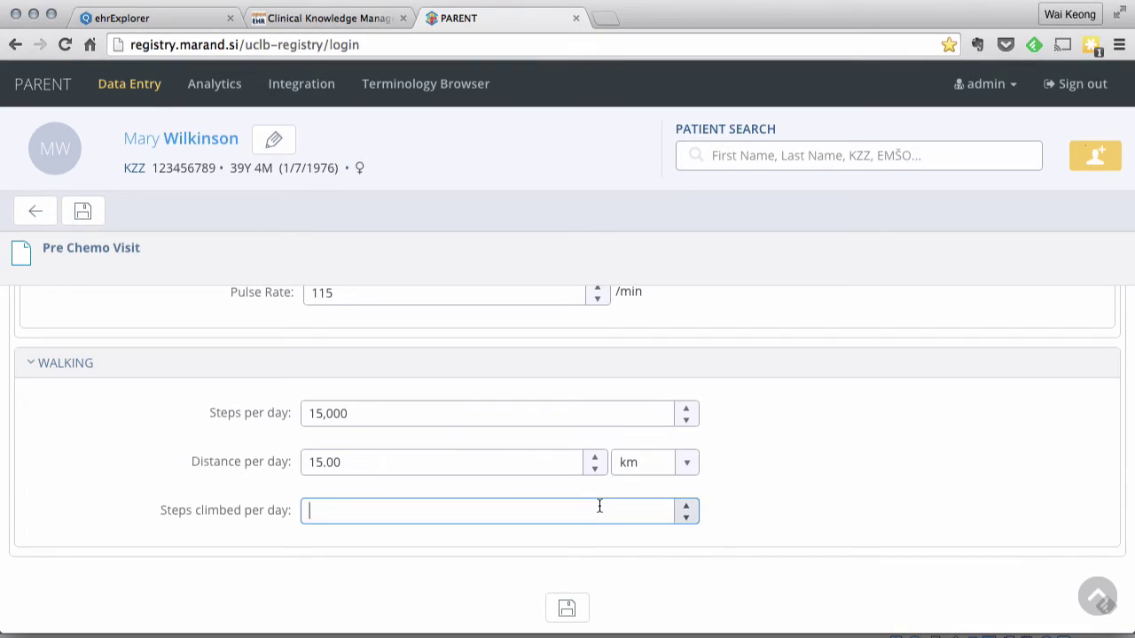
pyautogui.write('25')
pyautogui.click(566, 610)
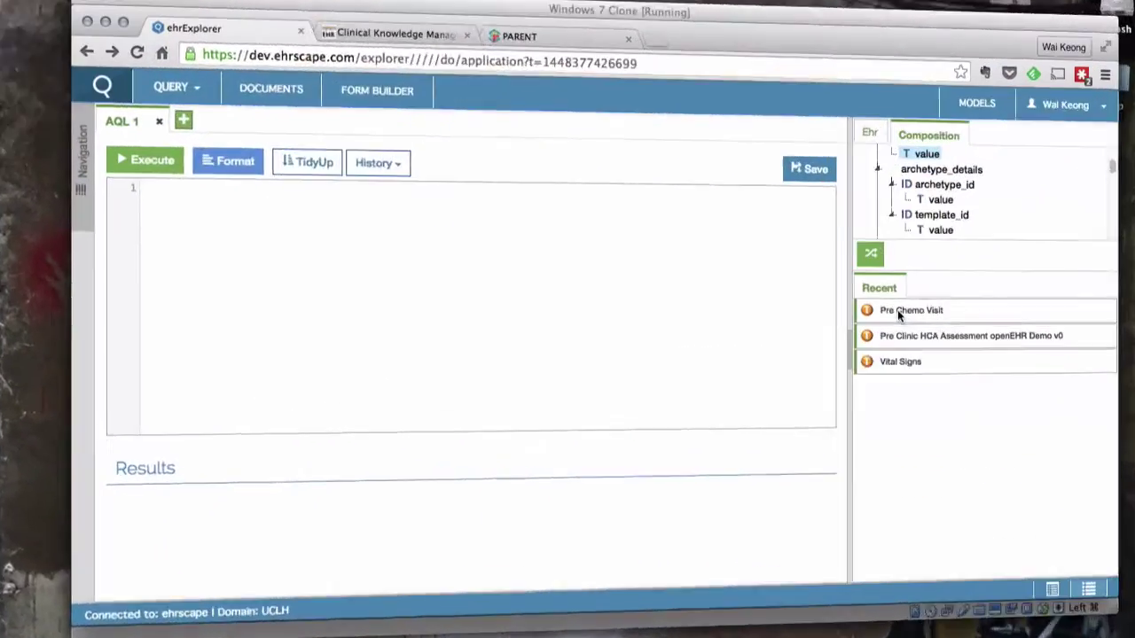
# Step: In ehrExplorer, build an AQL query from the Pre Chemo Visit template selecting systolic magnitude, diastolic magnitude and cuff size value
pyautogui.click(878, 312)
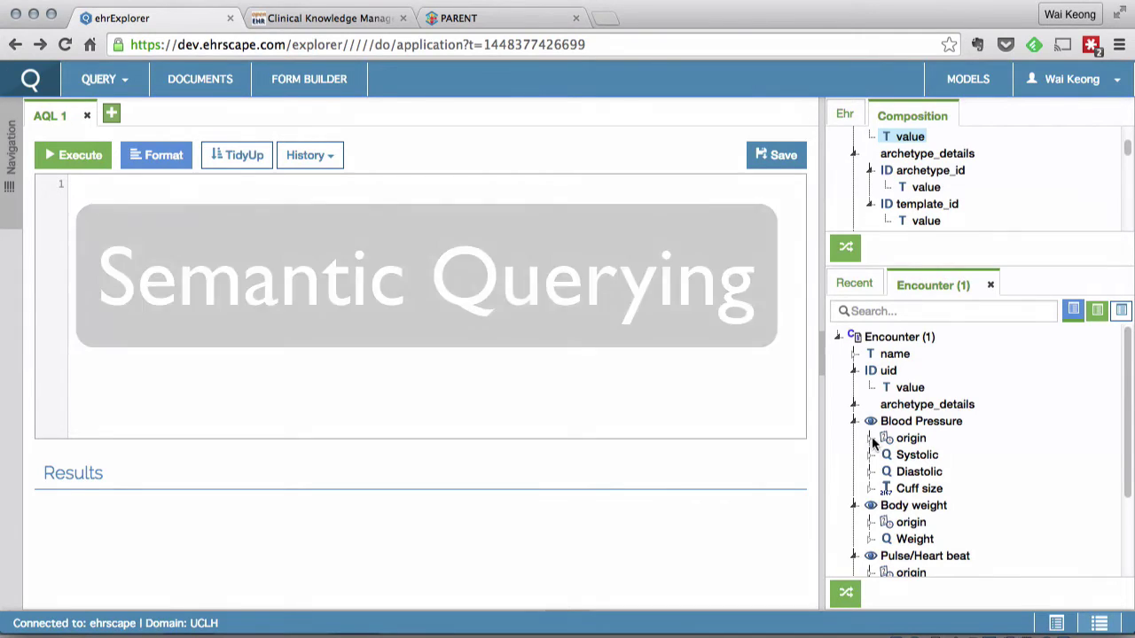
pyautogui.click(871, 456)
pyautogui.doubleClick(931, 470)
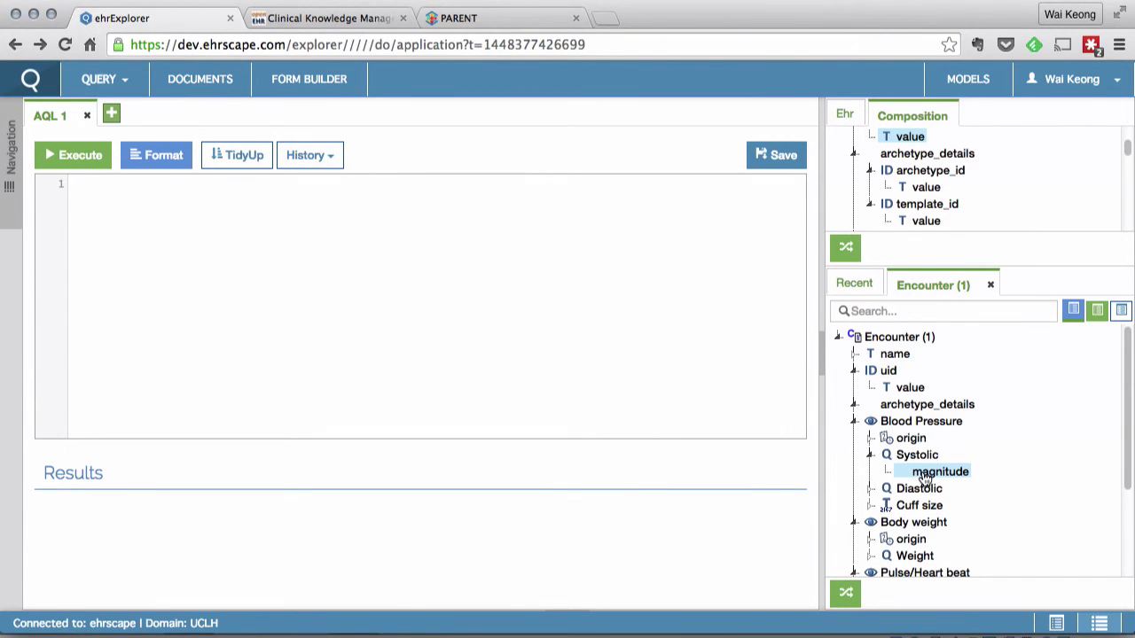
pyautogui.click(870, 489)
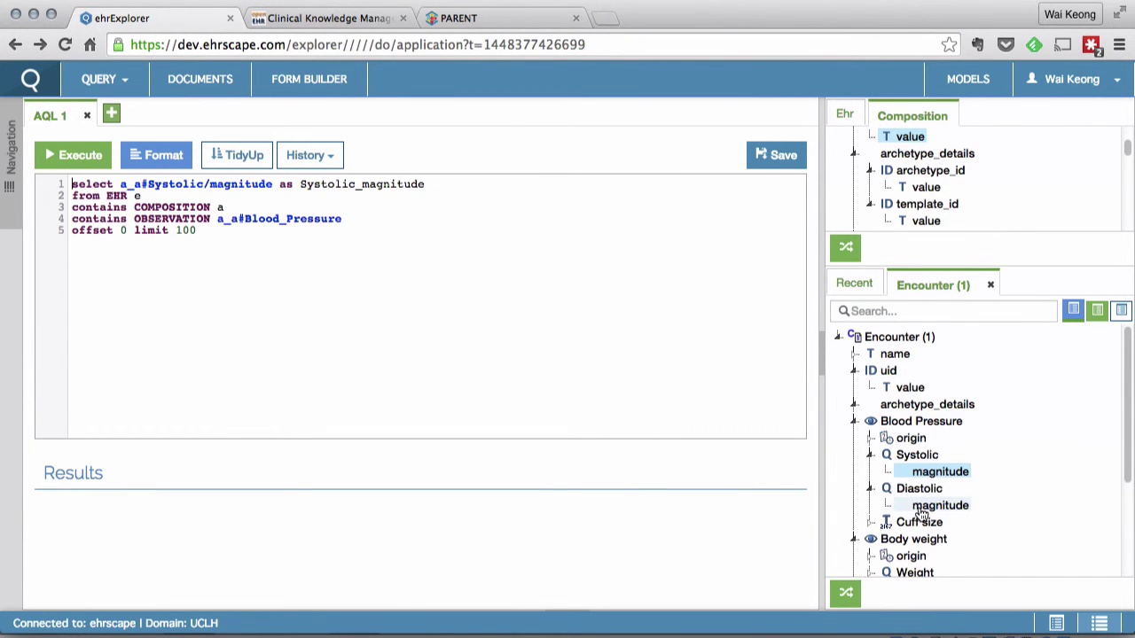
pyautogui.doubleClick(922, 505)
pyautogui.click(870, 524)
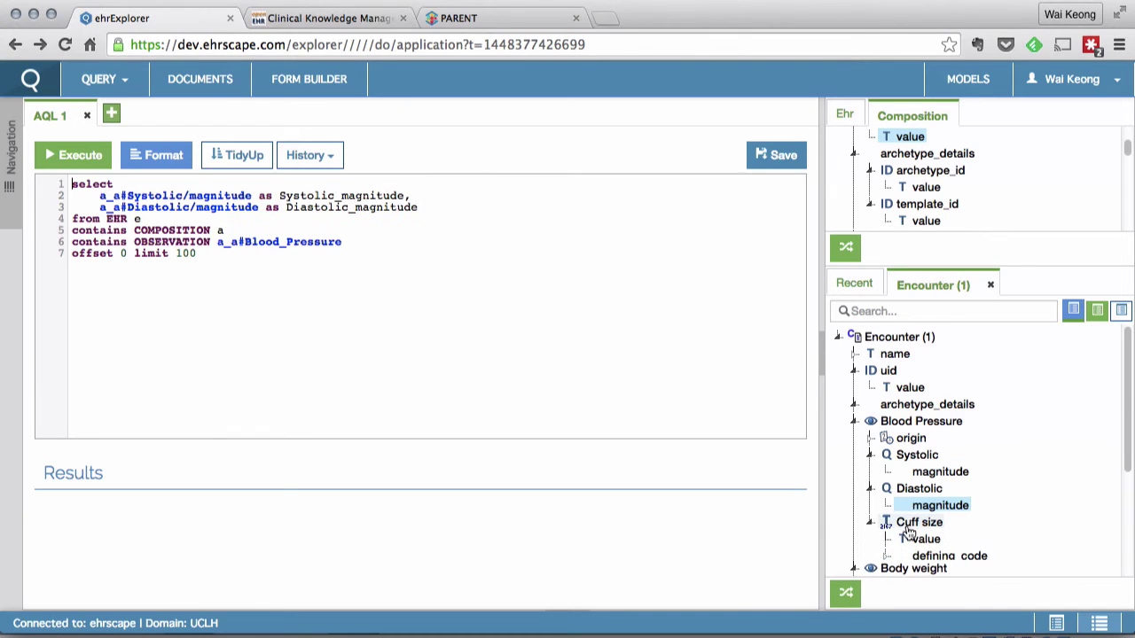
pyautogui.click(924, 539)
# Step: Add the Walking magnitudes for steps per day, distance per day and steps climbed per day to the query
pyautogui.scroll(-5, 925, 541)
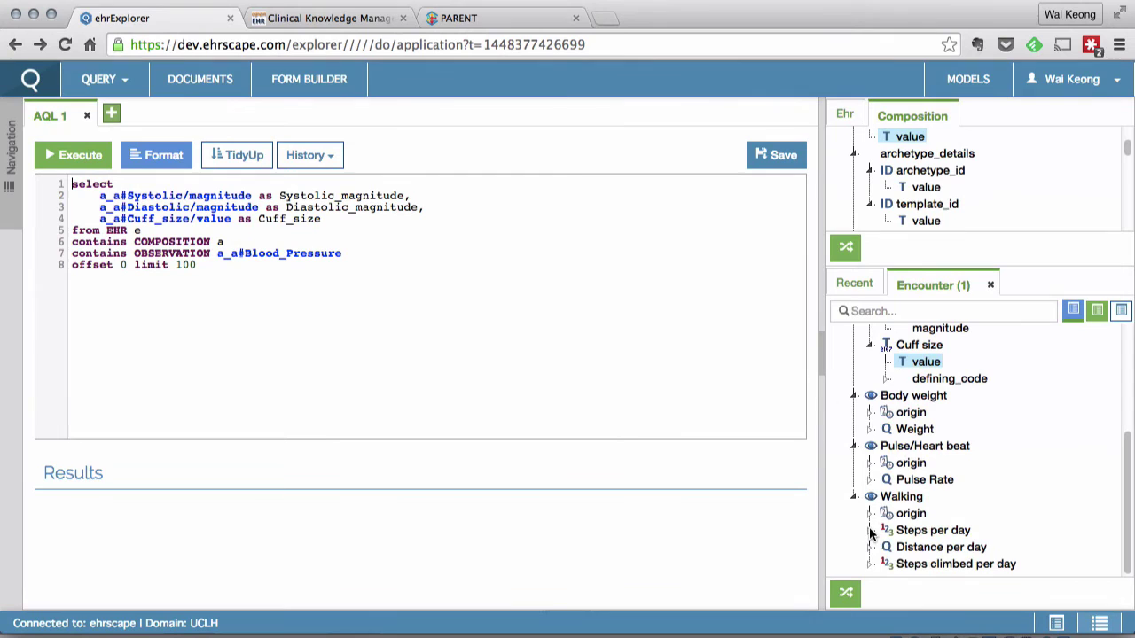
pyautogui.click(870, 530)
pyautogui.click(929, 549)
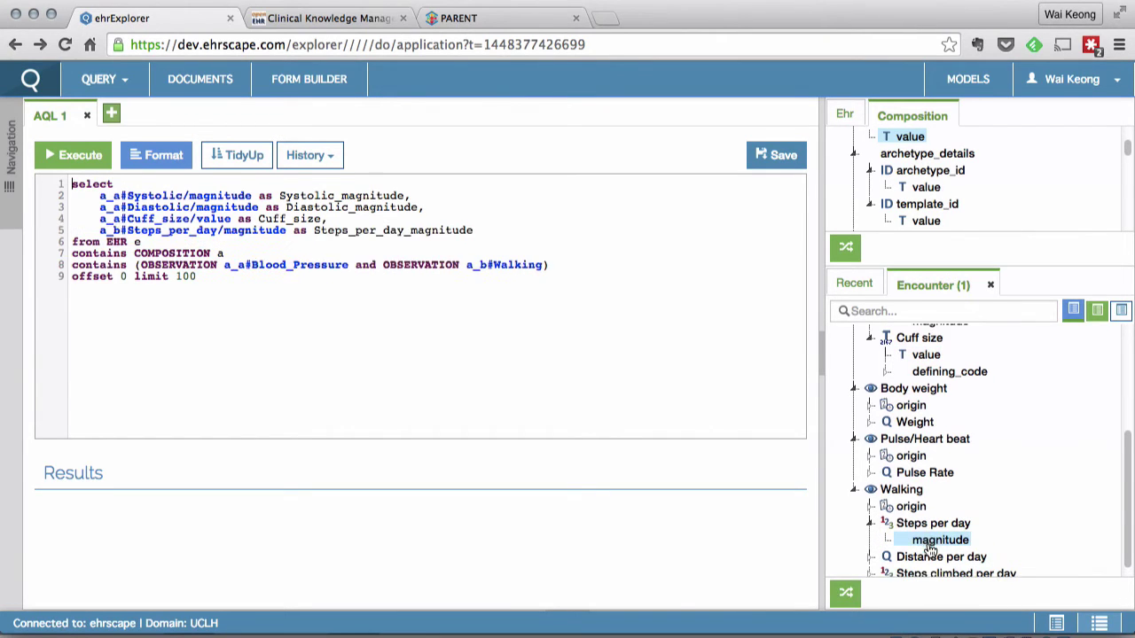
pyautogui.click(871, 547)
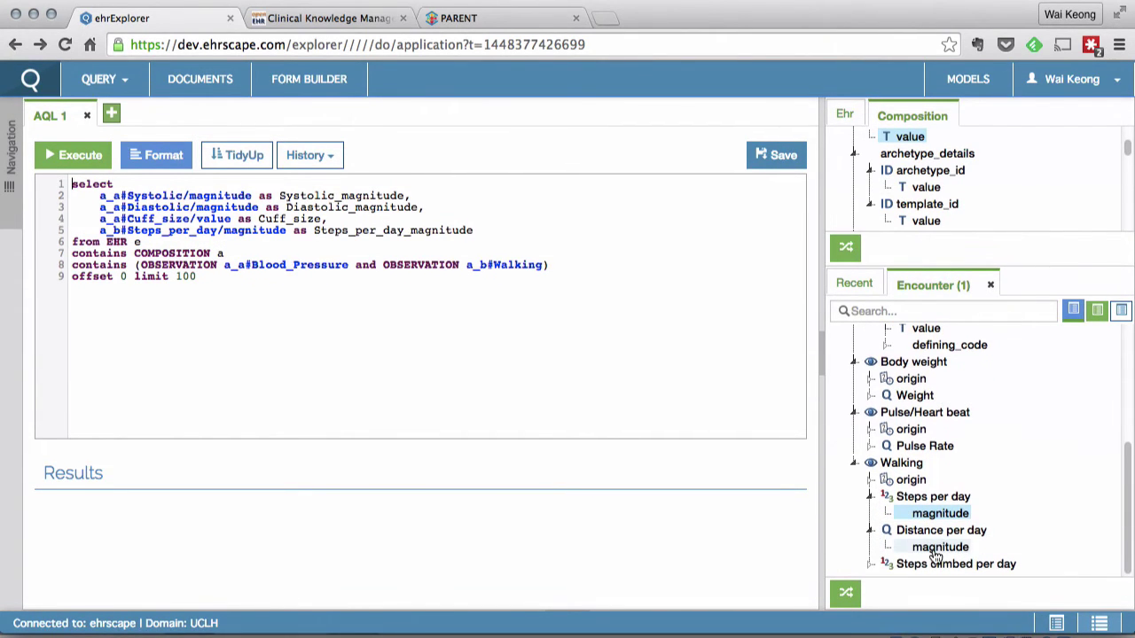
pyautogui.click(931, 547)
pyautogui.click(871, 565)
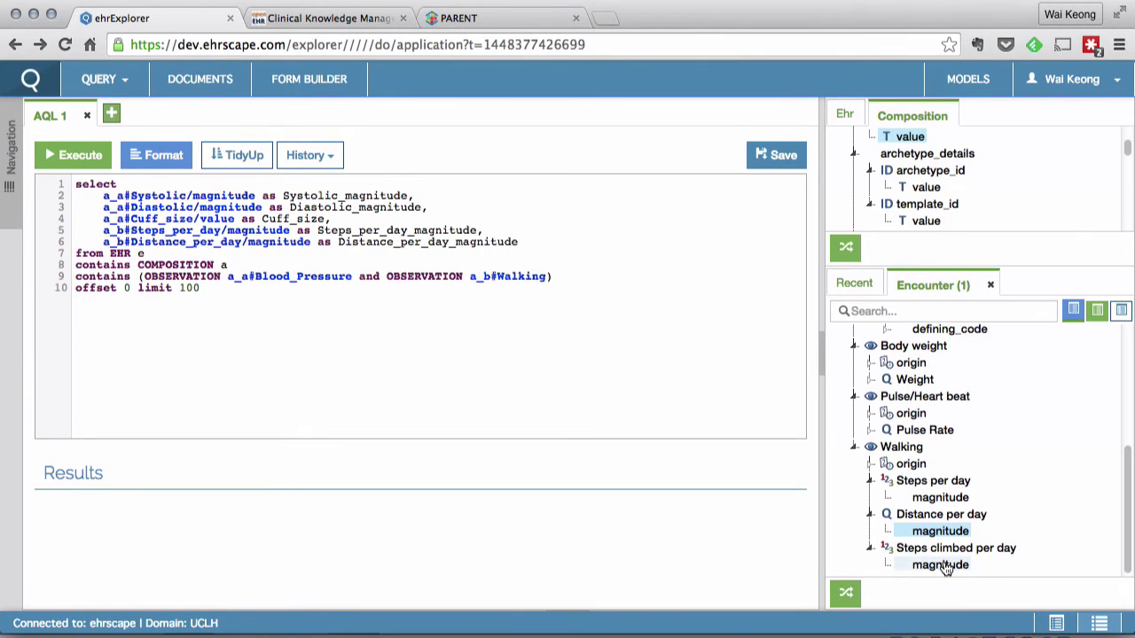
pyautogui.click(941, 563)
# Step: Add the composition's template_id value and the EHR's ehr_id value to the query's selected fields
pyautogui.scroll(2, 895, 204)
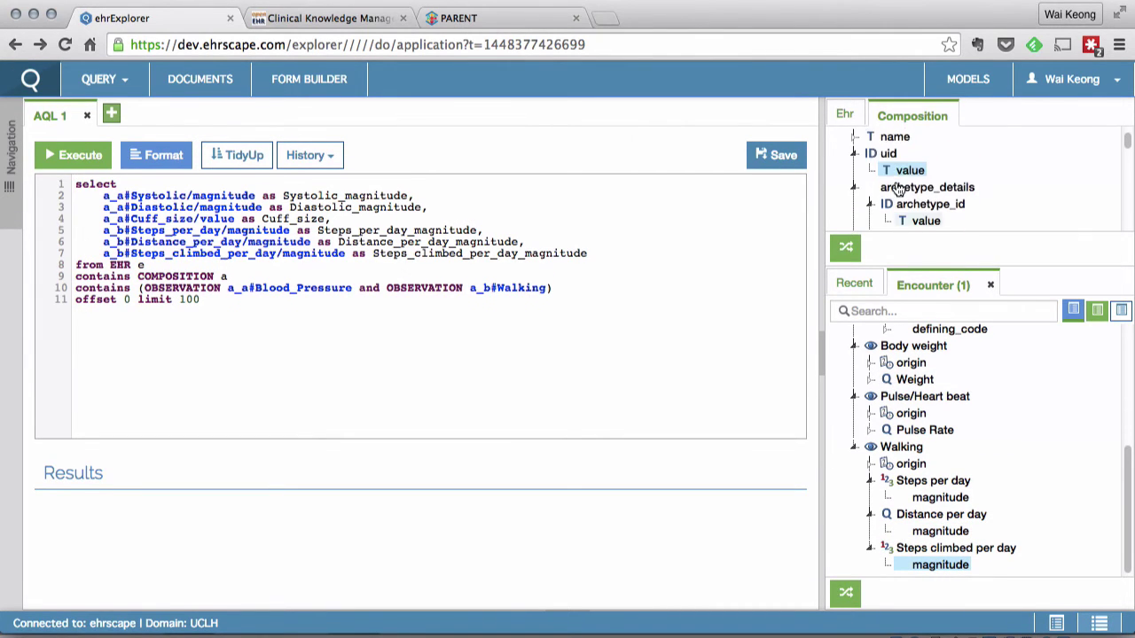
pyautogui.scroll(-2, 913, 213)
pyautogui.click(926, 216)
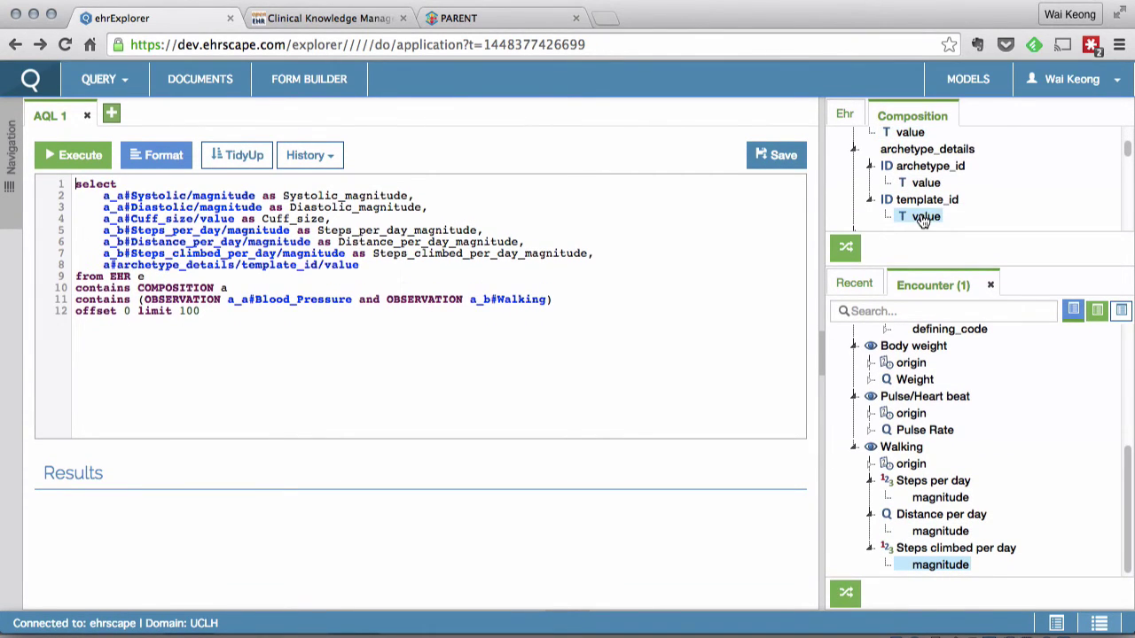
pyautogui.click(844, 115)
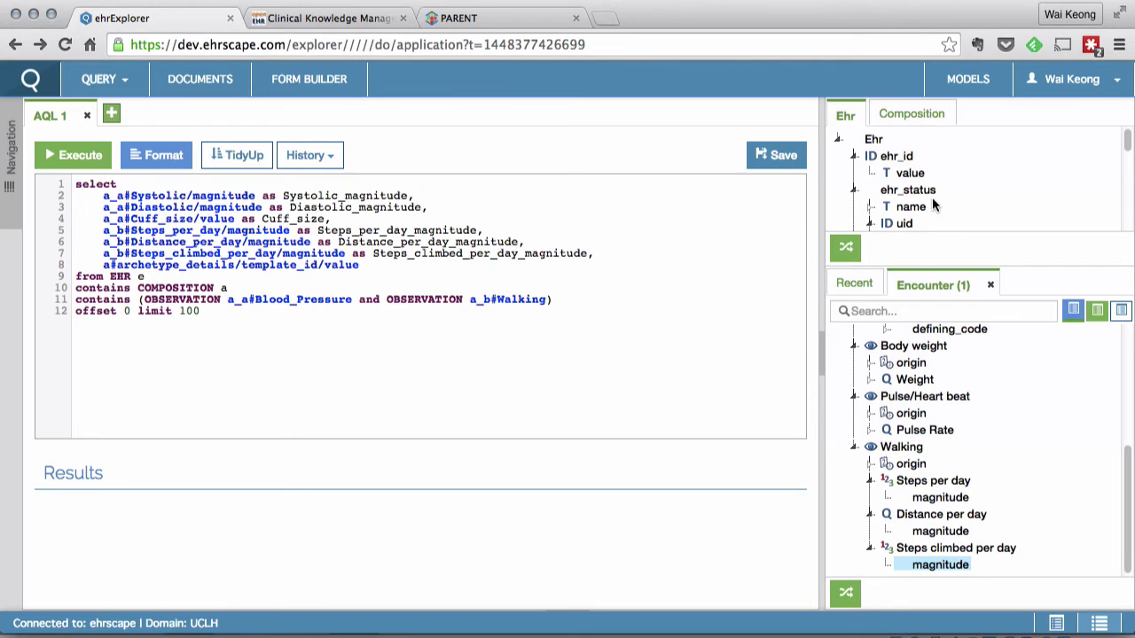
pyautogui.click(906, 176)
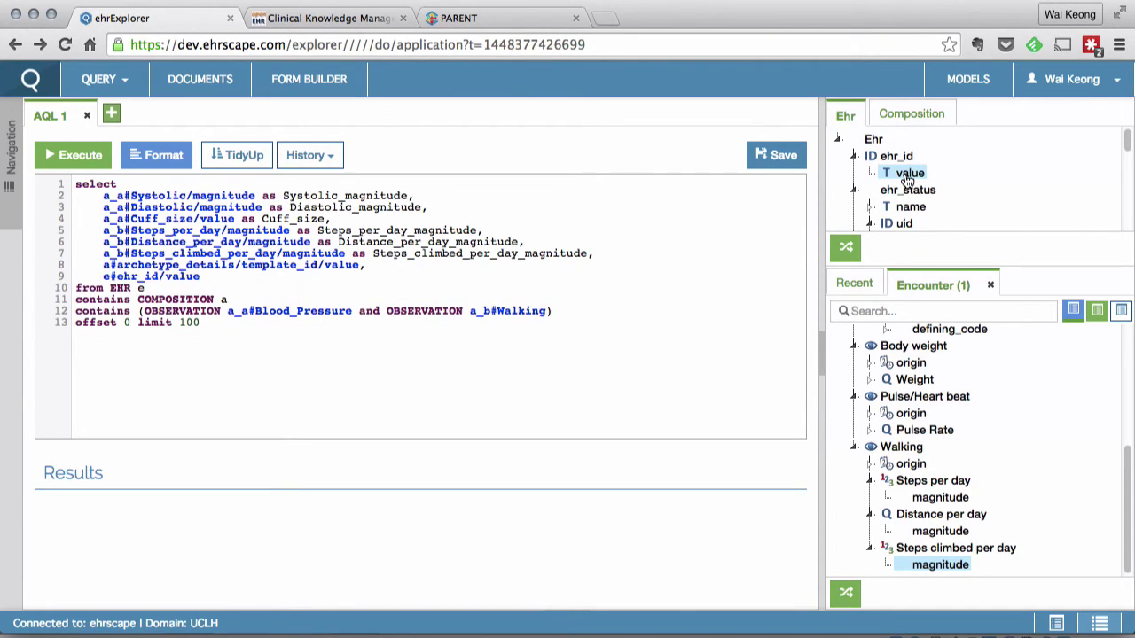
# Step: Change the operator joining the Blood_Pressure and Walking observations in the query to "or"
pyautogui.click(375, 318)
pyautogui.doubleClick(376, 316)
pyautogui.press('BackSpace')
pyautogui.write('or')
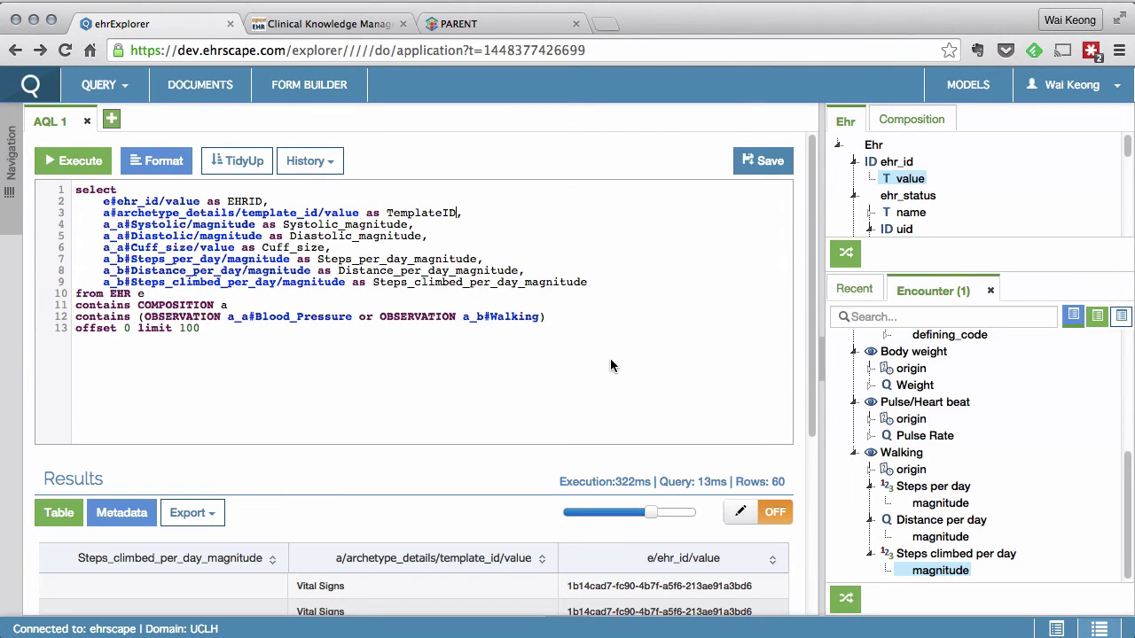
# Step: Execute the query and examine the results table through to its last page and across its columns
pyautogui.click(74, 161)
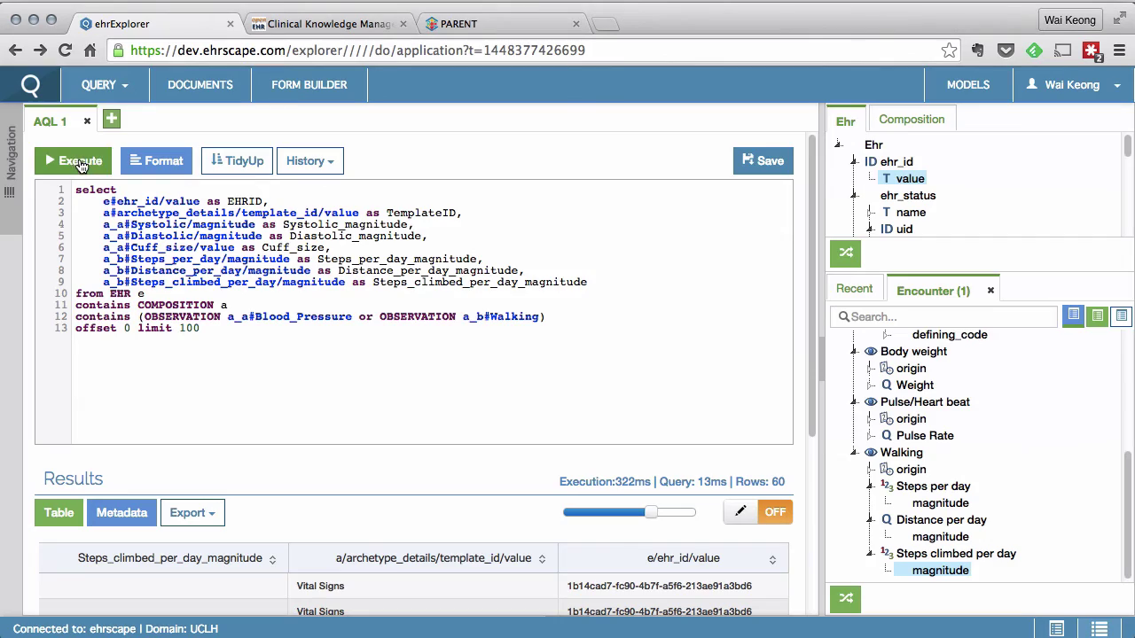
pyautogui.scroll(-5, 430, 410)
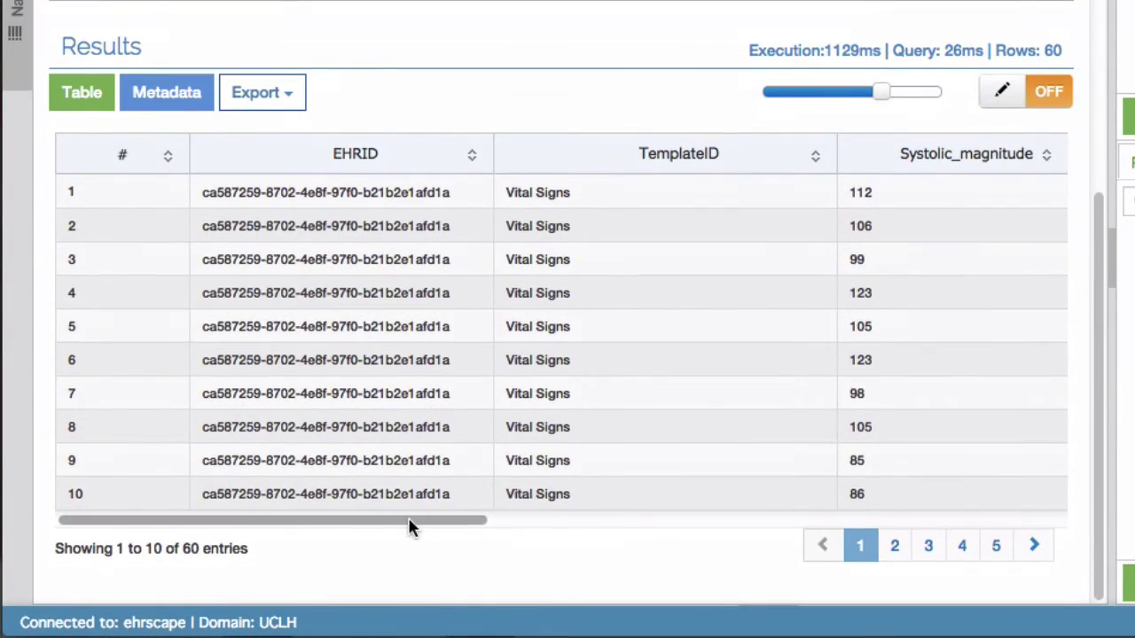
pyautogui.moveTo(409, 526); pyautogui.dragTo(388, 512)
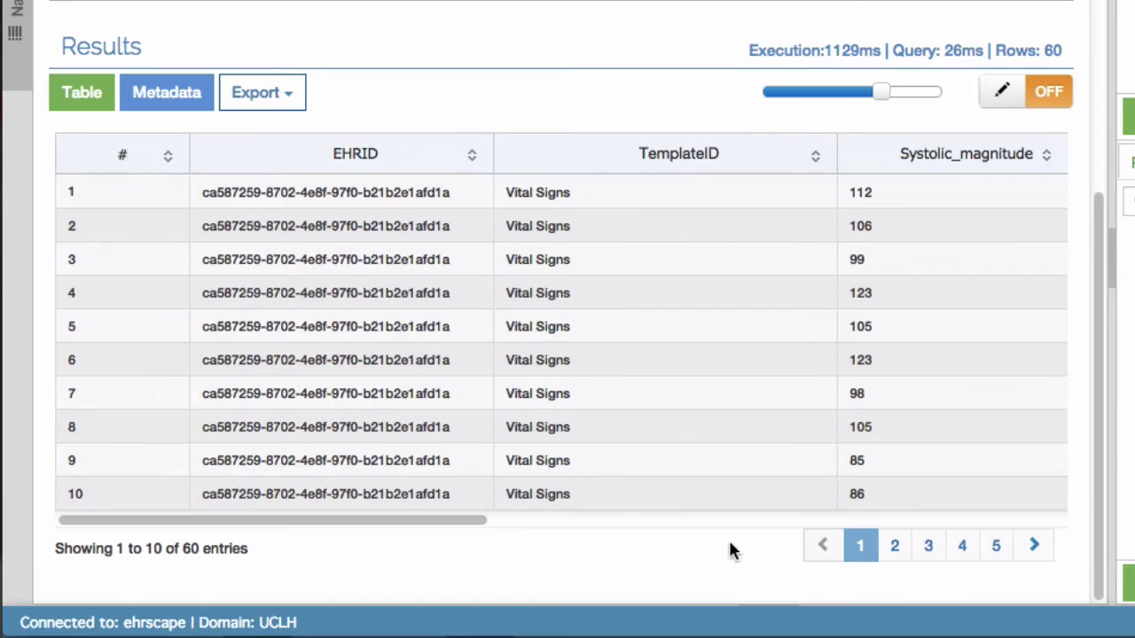
pyautogui.click(996, 546)
pyautogui.click(996, 546)
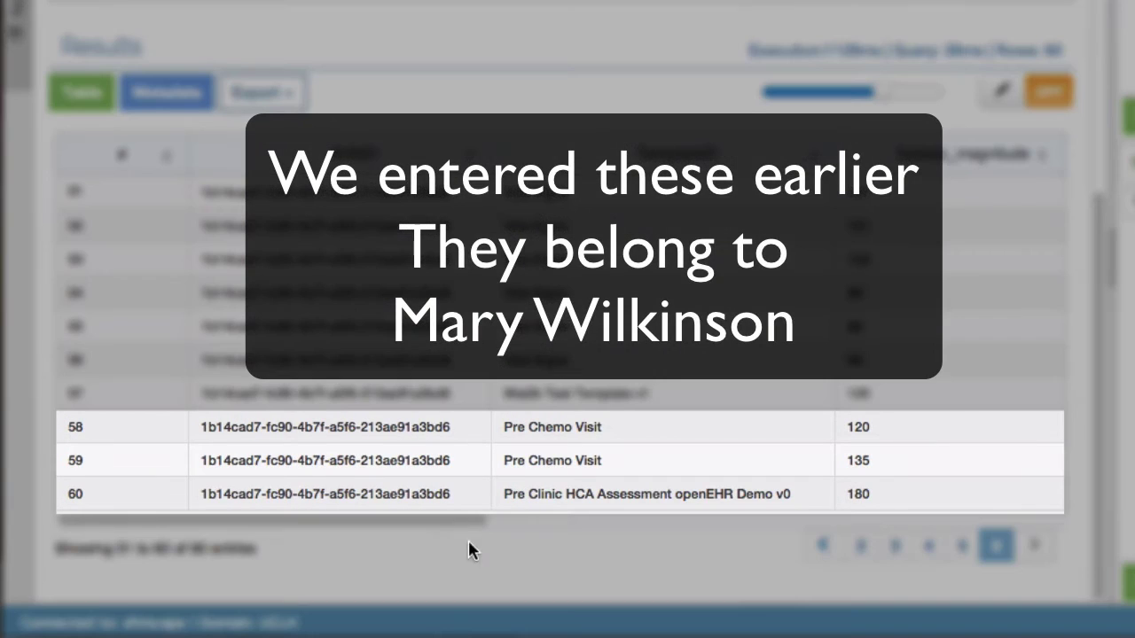
pyautogui.moveTo(427, 530)
pyautogui.mouseDown()
pyautogui.moveTo(1014, 538)
pyautogui.moveTo(407, 531)
pyautogui.mouseUp()
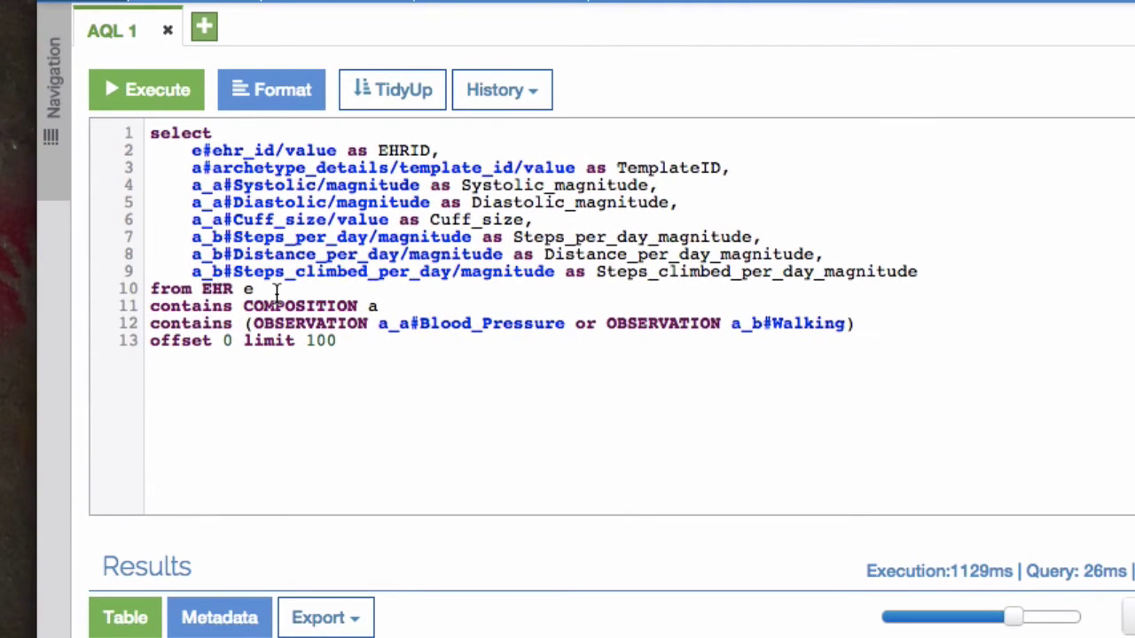
# Step: Restrict the query's EHR clause to the patient's ehr_id value and execute it
pyautogui.write("[ehr_id/value='1b14cad7-fc90-4b7f-a5f6-213ae91a3bd6']")
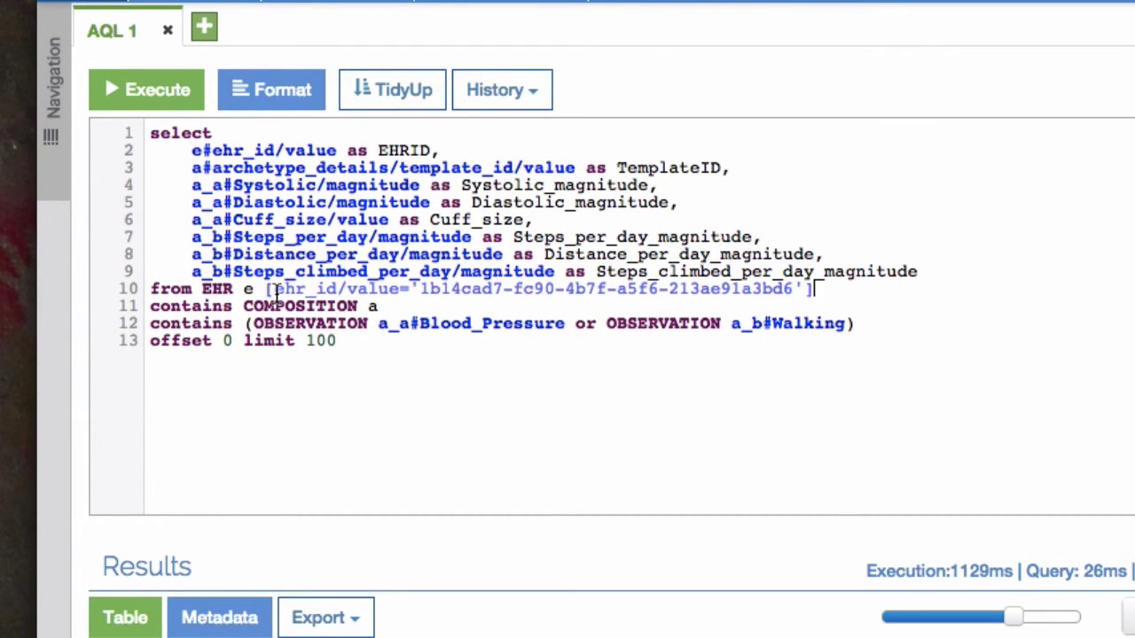
pyautogui.click(160, 94)
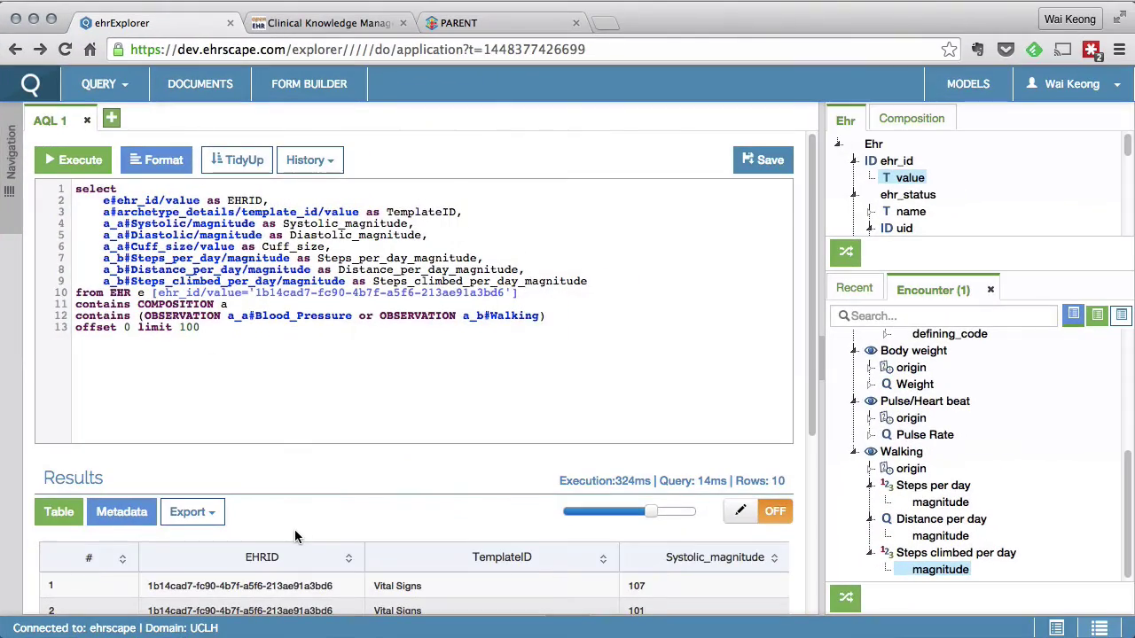
# Step: Add a where clause to the query on its own line between the contains clause and the offset line
pyautogui.scroll(-5, 294, 529)
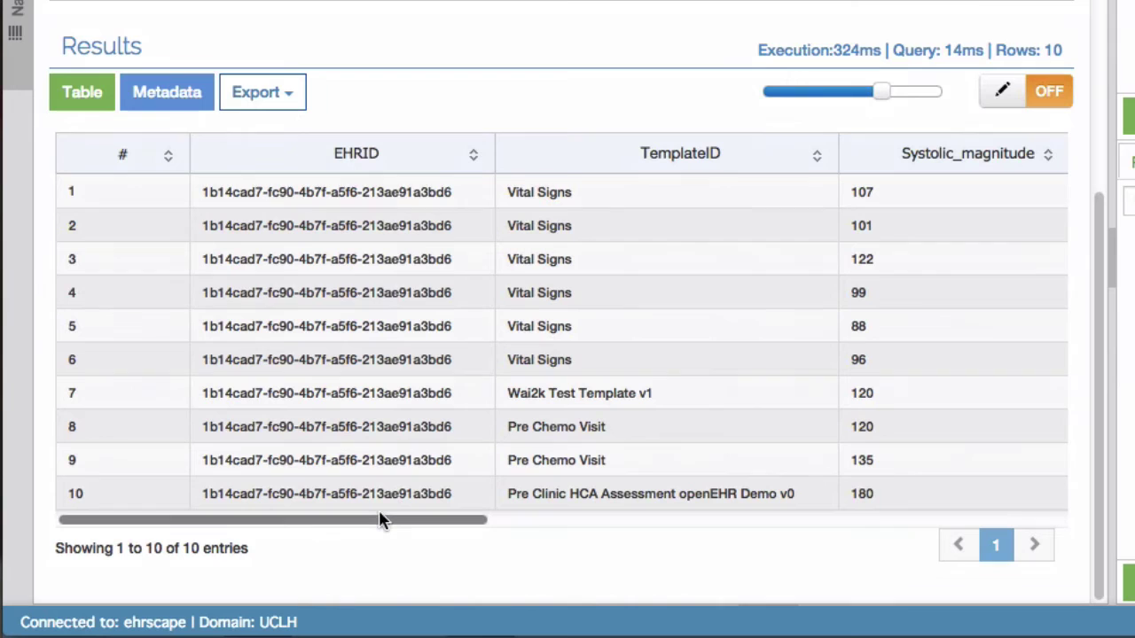
pyautogui.moveTo(379, 521)
pyautogui.mouseDown()
pyautogui.moveTo(801, 550)
pyautogui.moveTo(990, 543)
pyautogui.moveTo(653, 522)
pyautogui.moveTo(359, 525)
pyautogui.mouseUp()
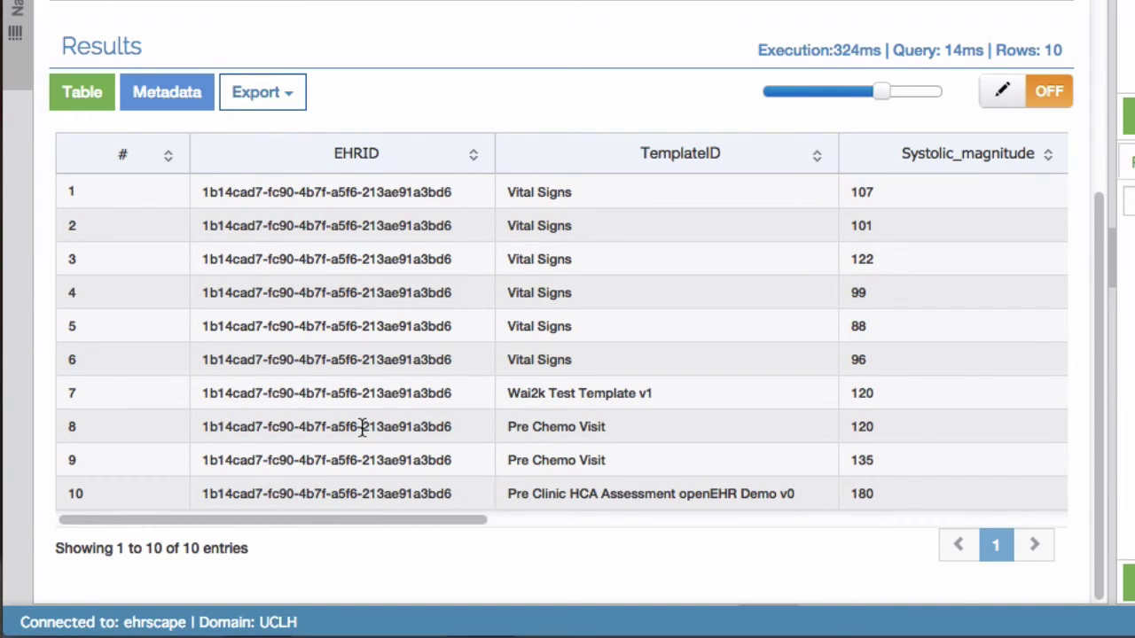
pyautogui.scroll(5, 362, 428)
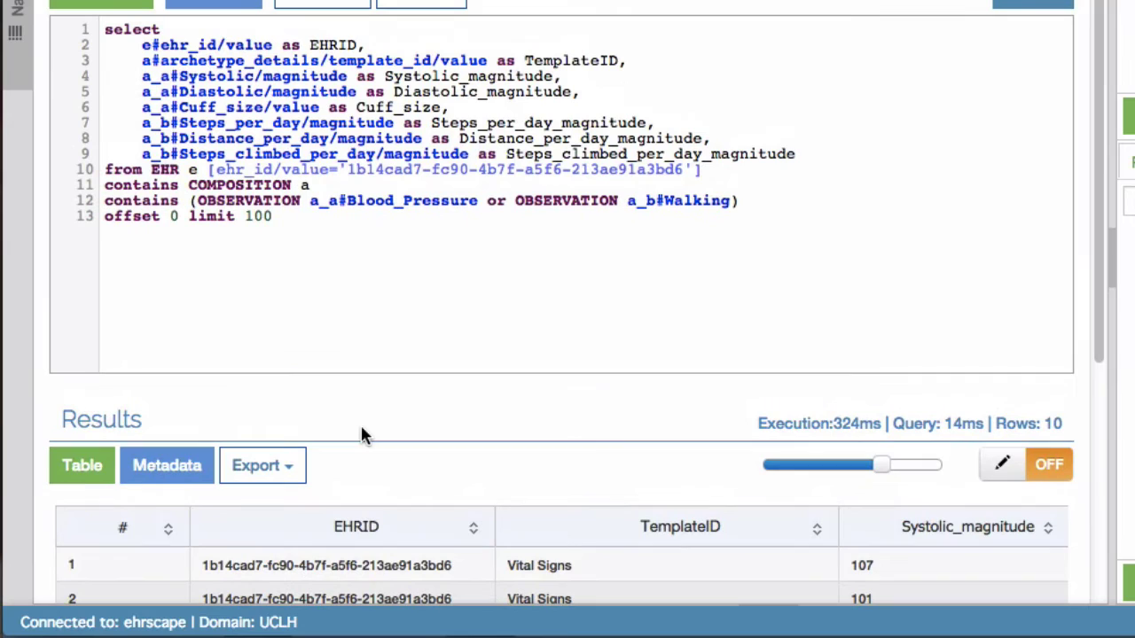
pyautogui.click(769, 203)
pyautogui.press('Return')
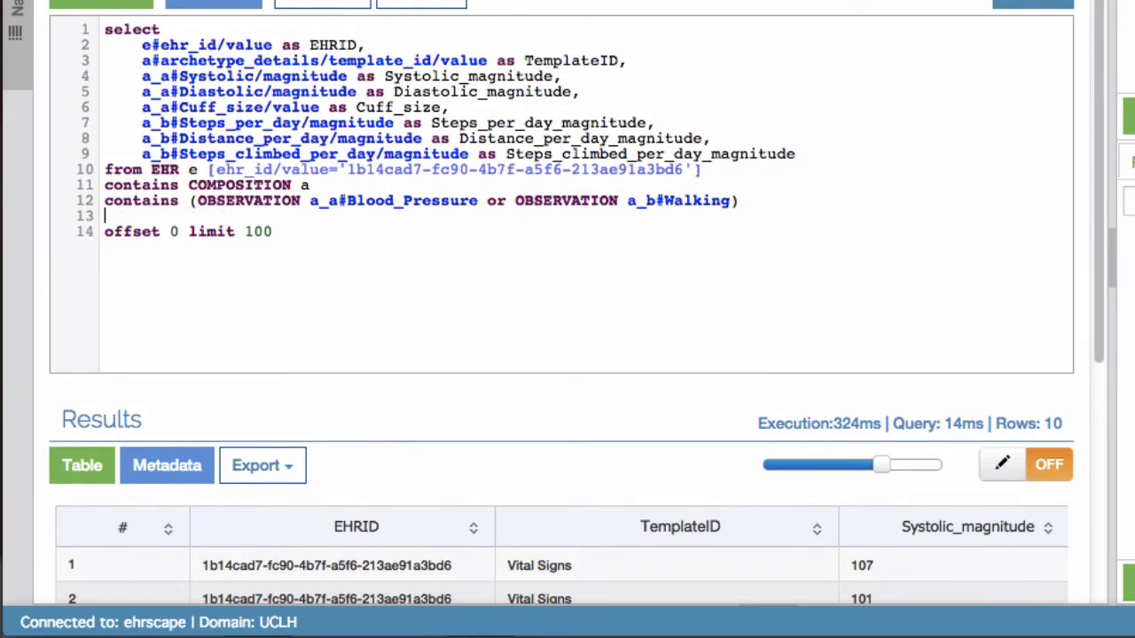
pyautogui.write('where')
pyautogui.press('Return')
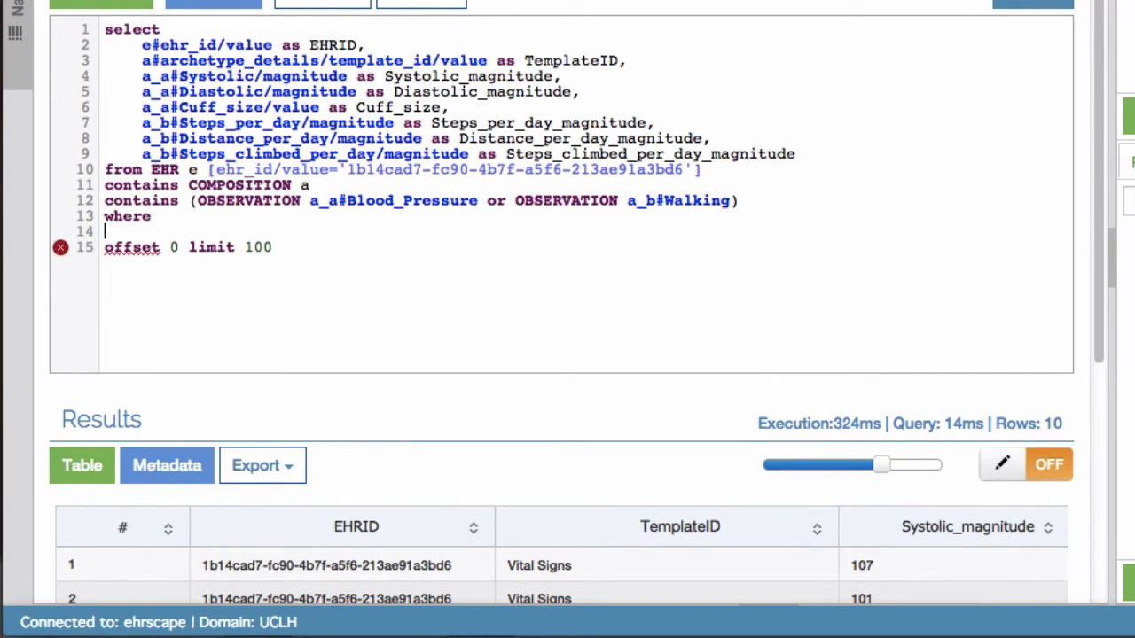
pyautogui.press('Tab')
# Step: Enter the condition a_a#Systolic/magnitude > 100 under where, reusing the systolic path from the select list, and execute the query
pyautogui.moveTo(142, 76); pyautogui.dragTo(348, 73)
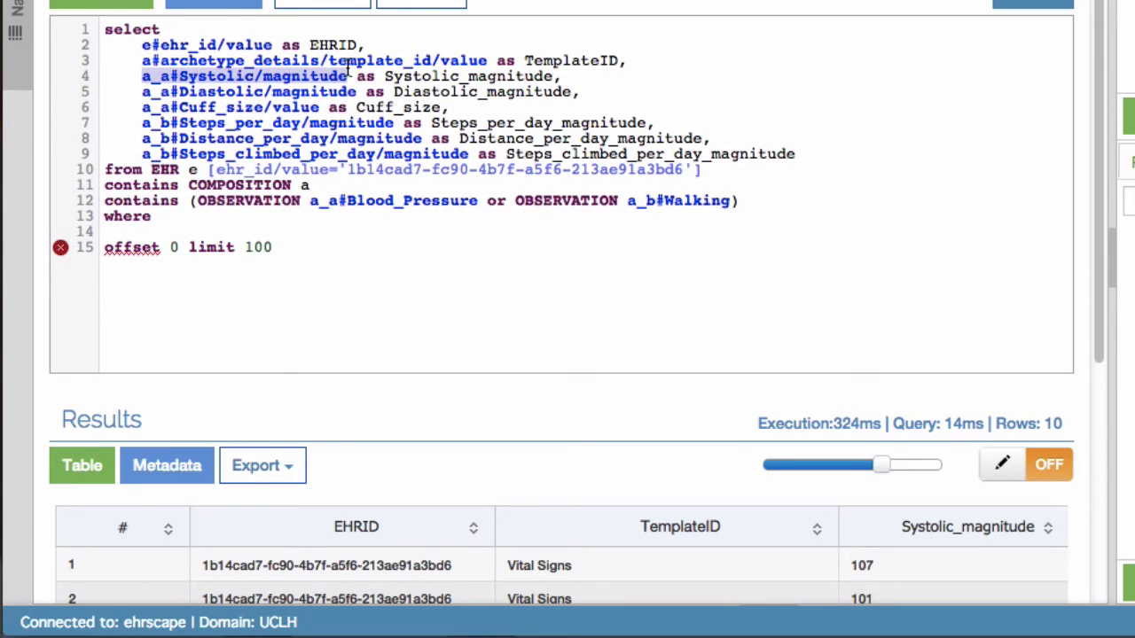
pyautogui.hotkey('ctrl', 'c')
pyautogui.click(195, 233)
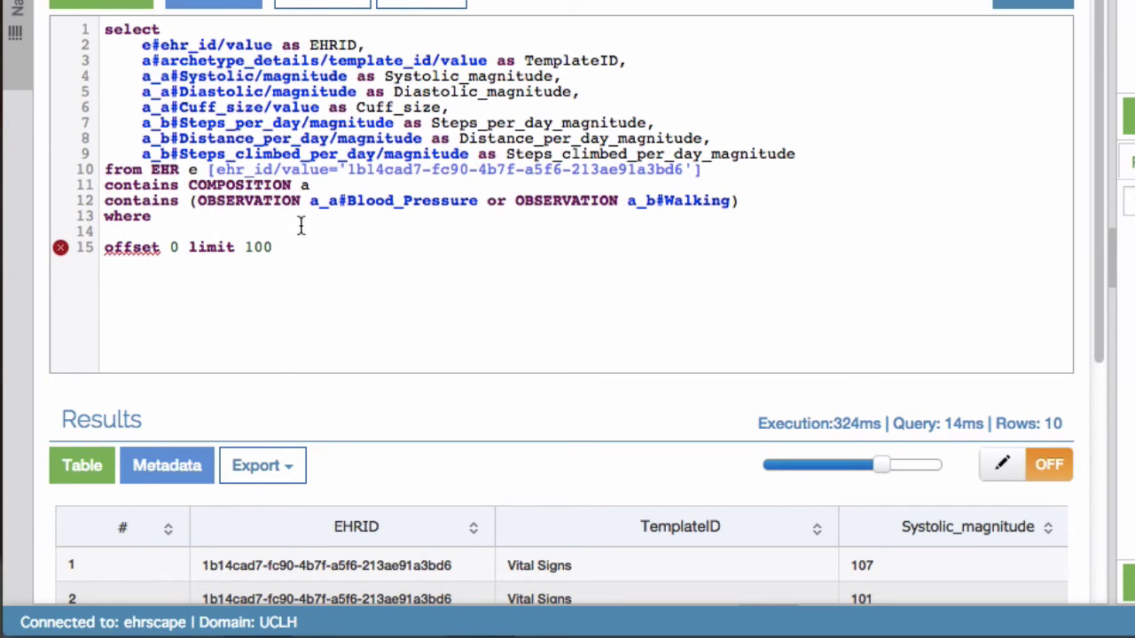
pyautogui.hotkey('ctrl', 'v')
pyautogui.write('>')
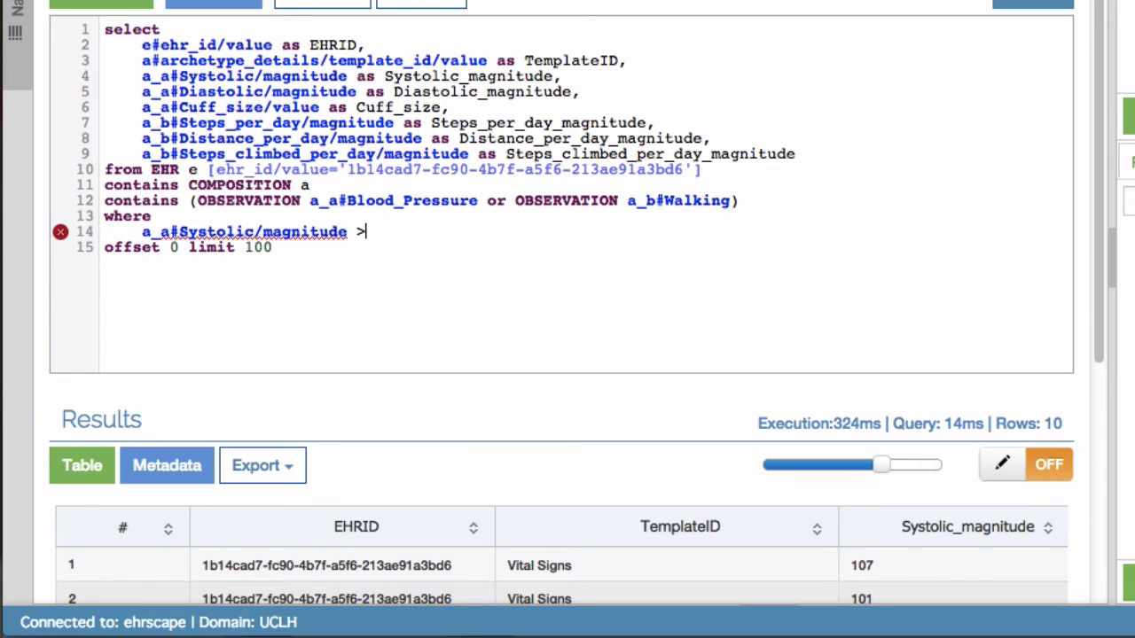
pyautogui.write(' 100')
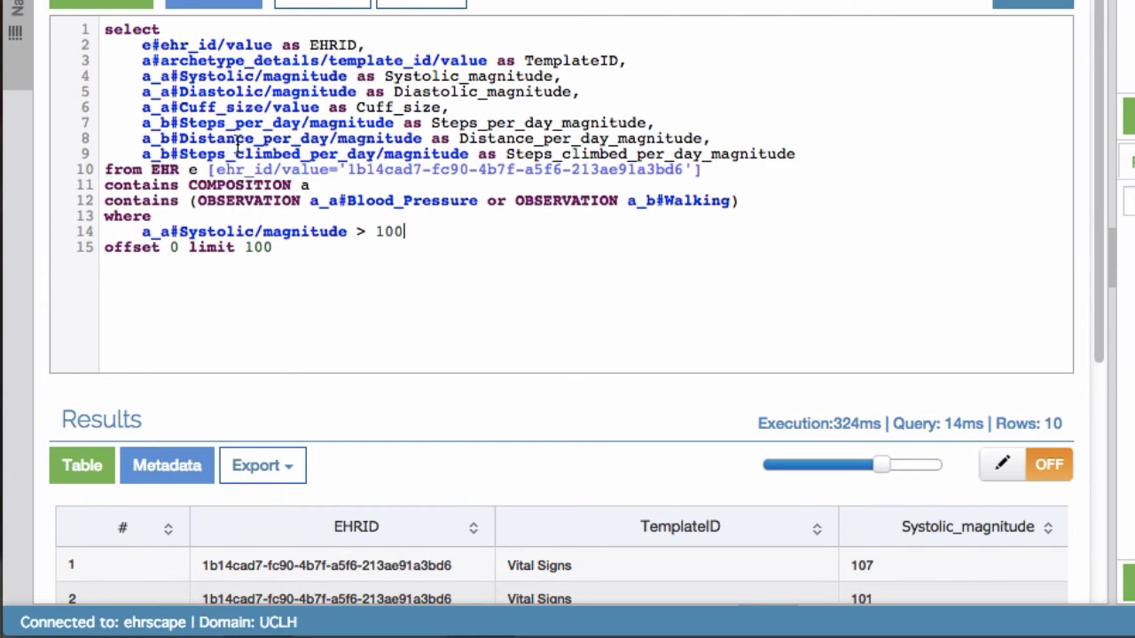
pyautogui.click(122, 11)
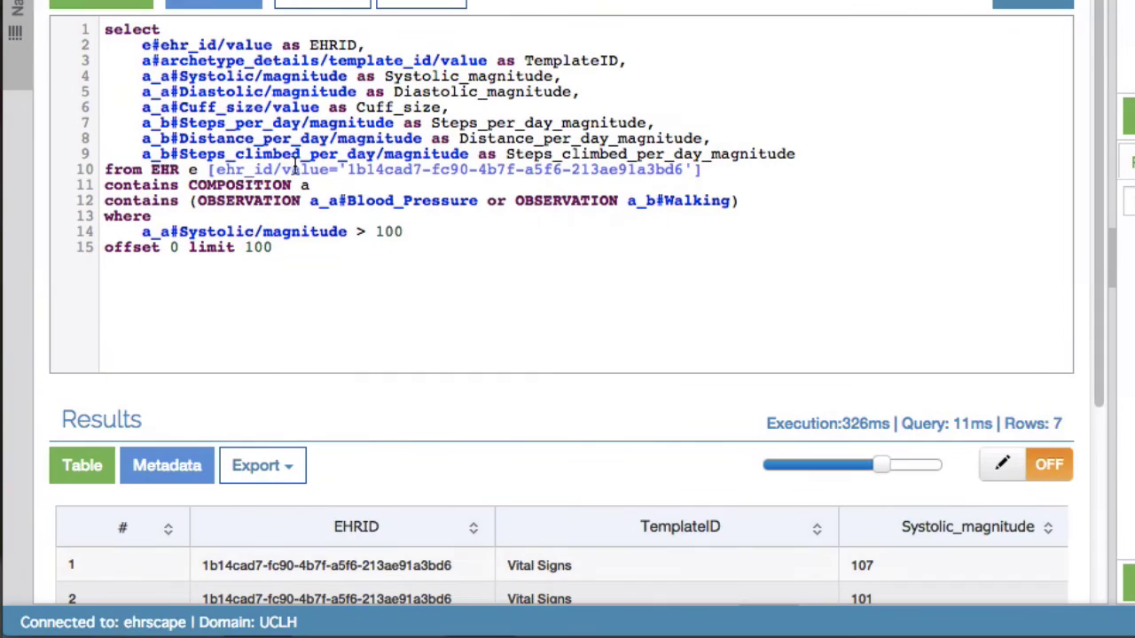
# Step: Export the filtered query results as CSV
pyautogui.scroll(-5, 427, 351)
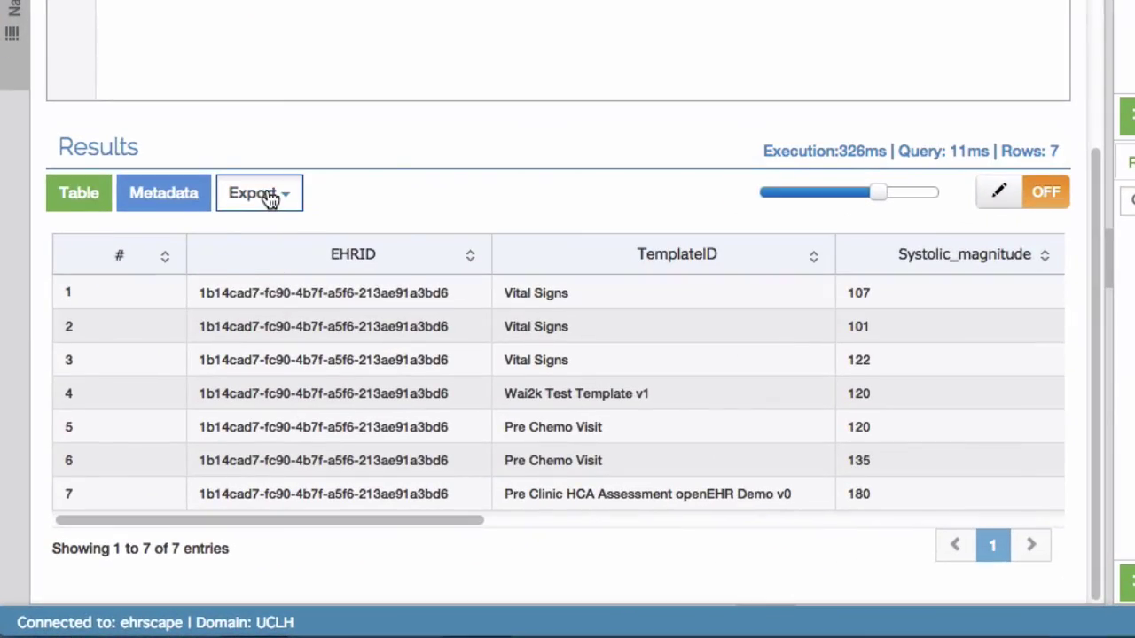
pyautogui.click(239, 249)
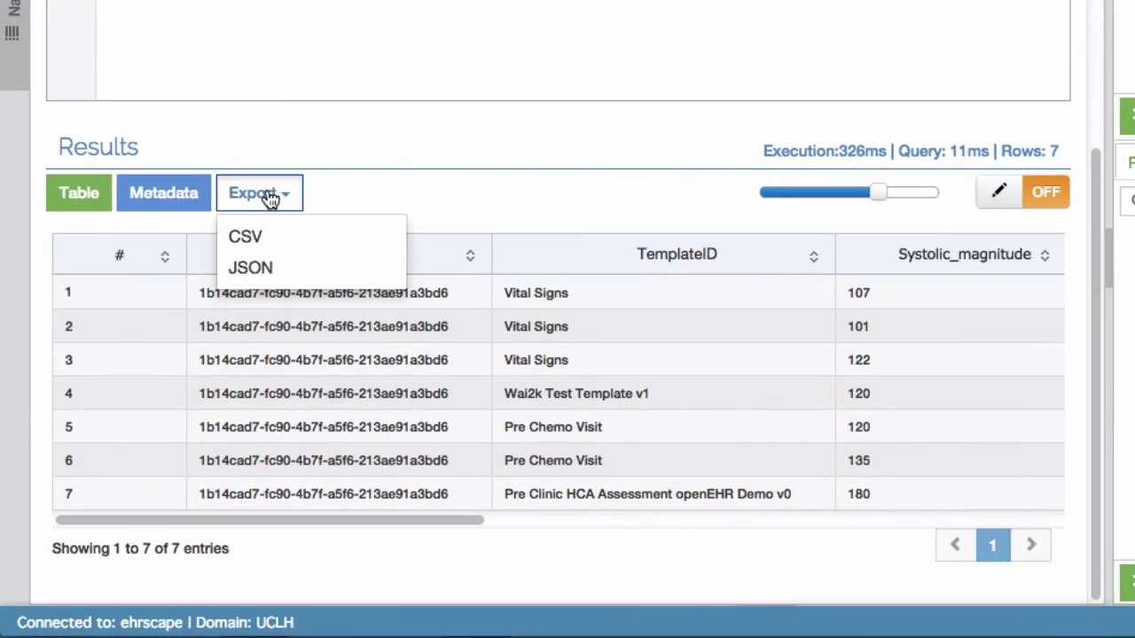
pyautogui.click(304, 234)
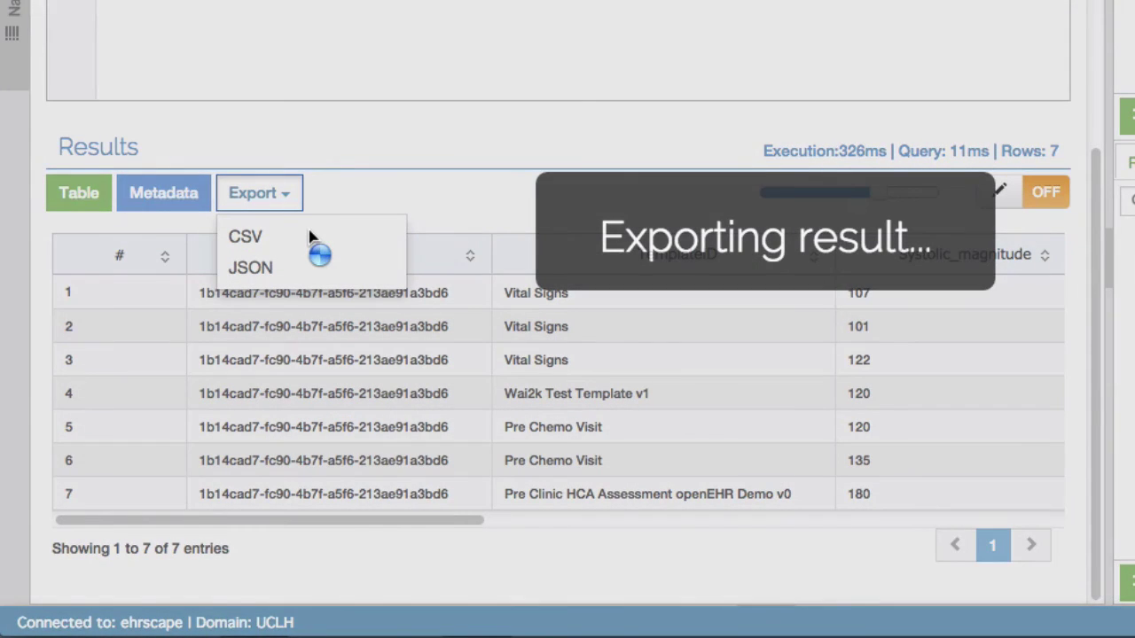